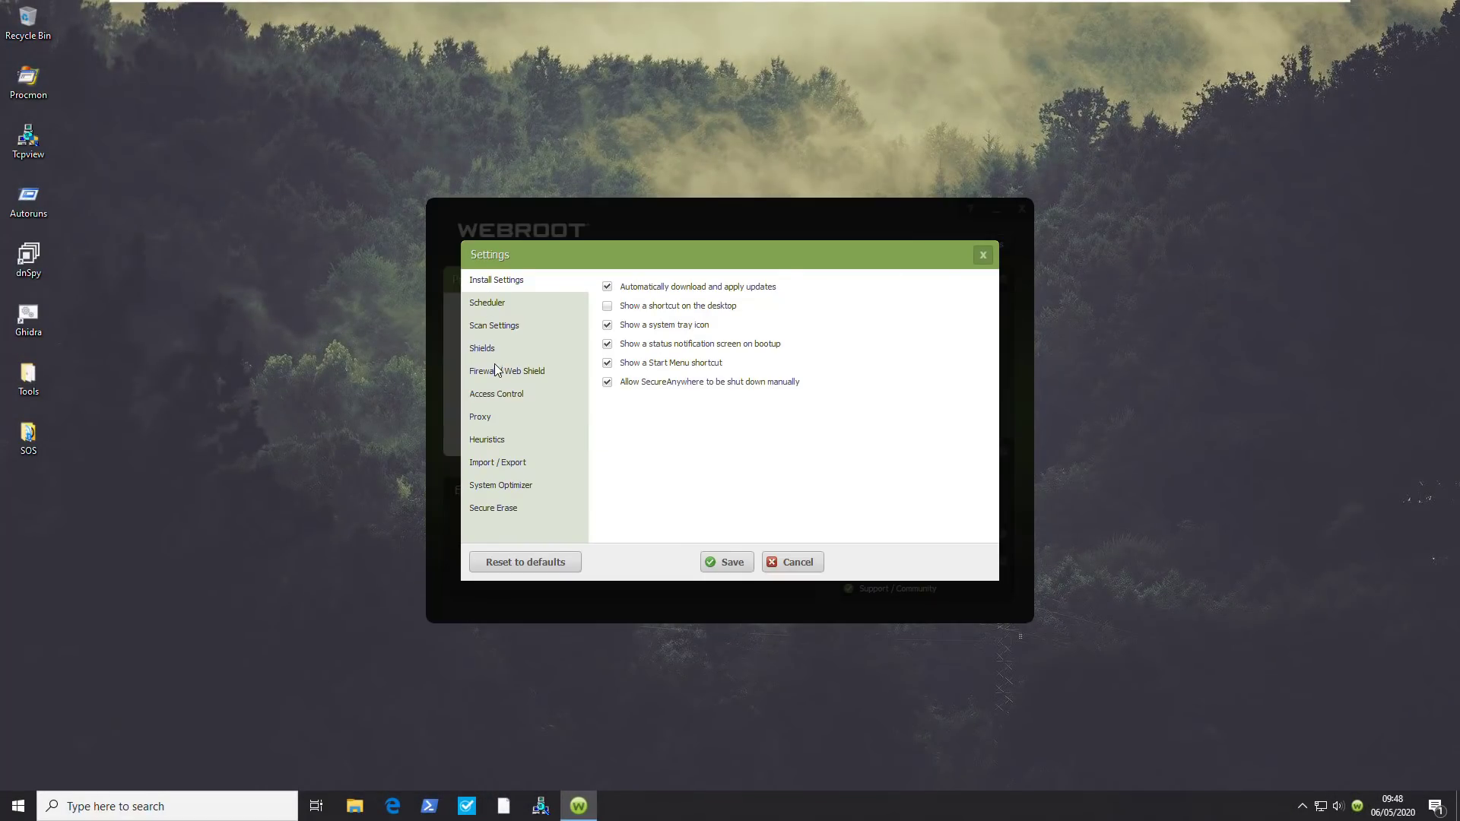
# Review the Shields, Firewall / Web Shield and Heuristics settings, cancel without saving, and minimise the open windows
pyautogui.click(501, 359)
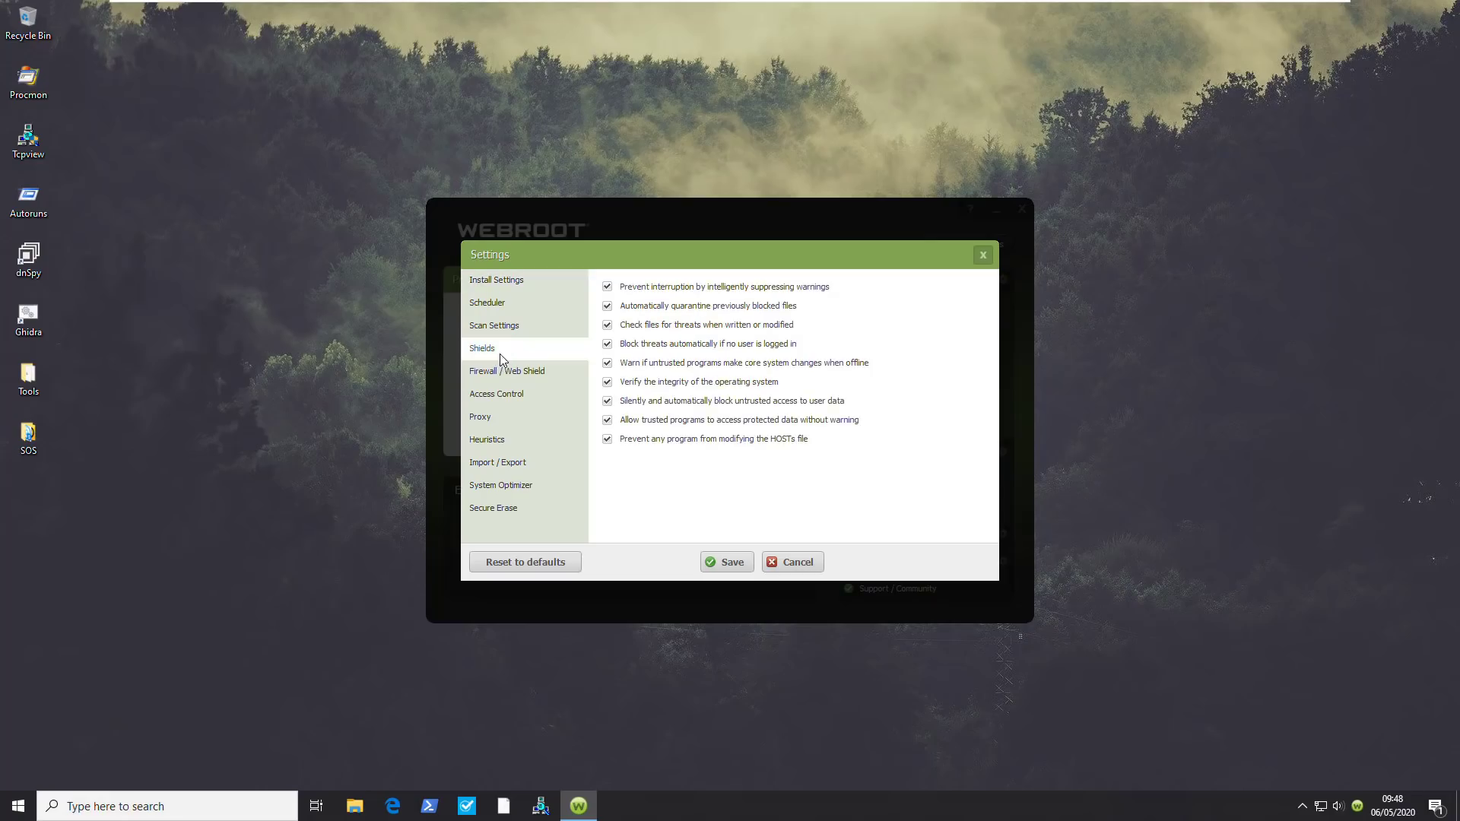
pyautogui.click(501, 374)
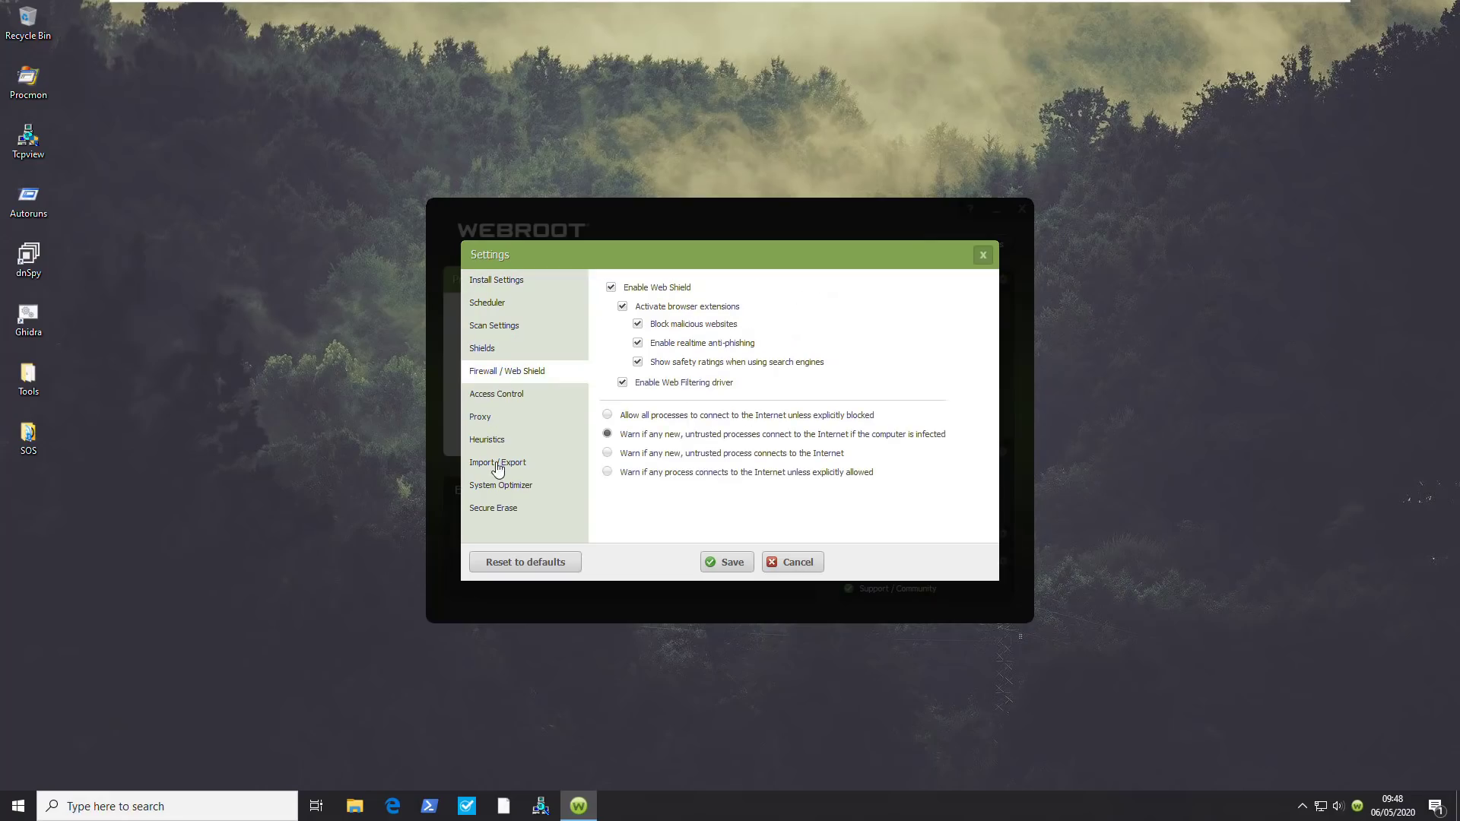
pyautogui.click(501, 444)
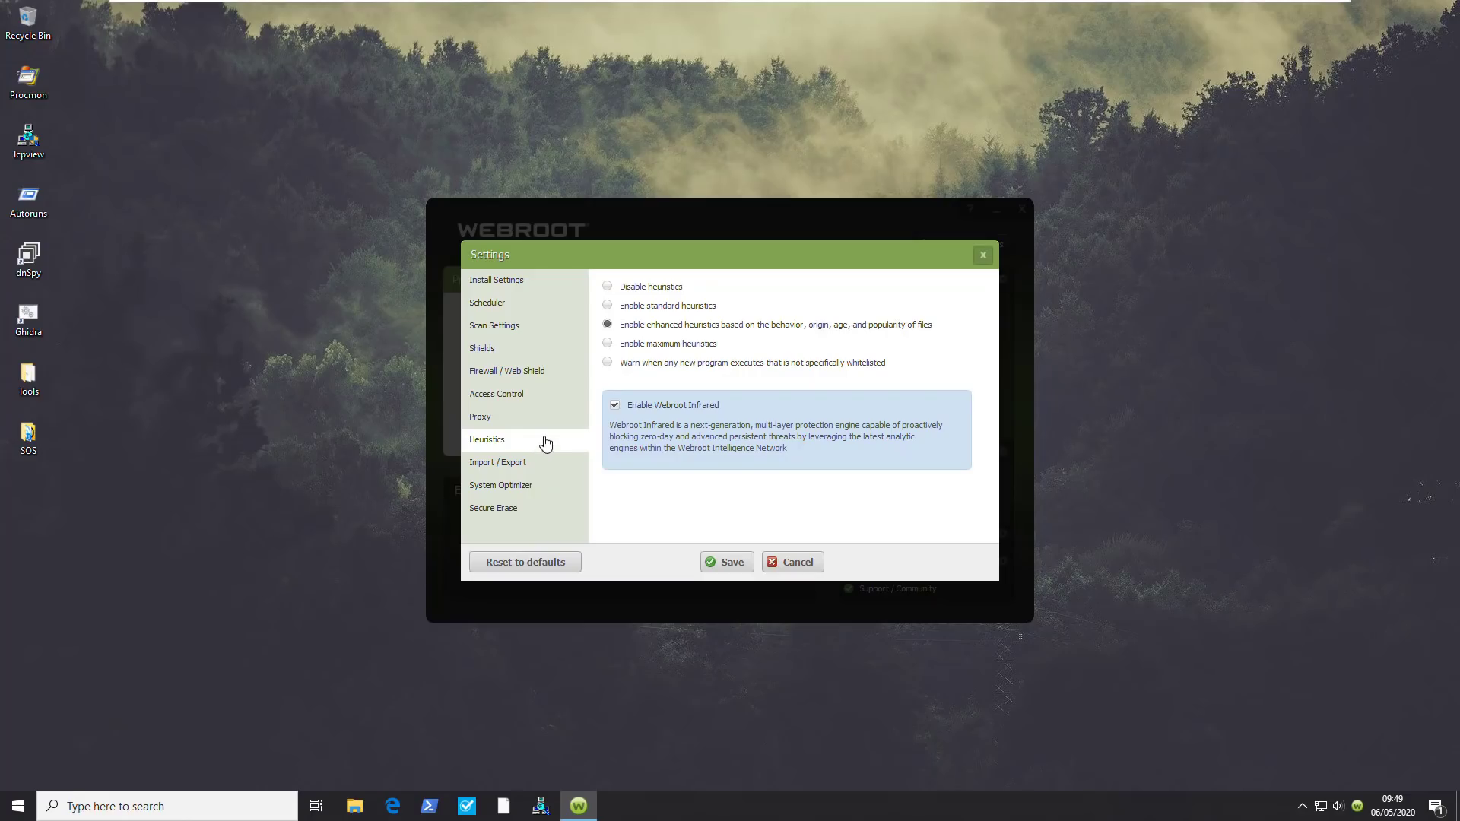
pyautogui.click(814, 565)
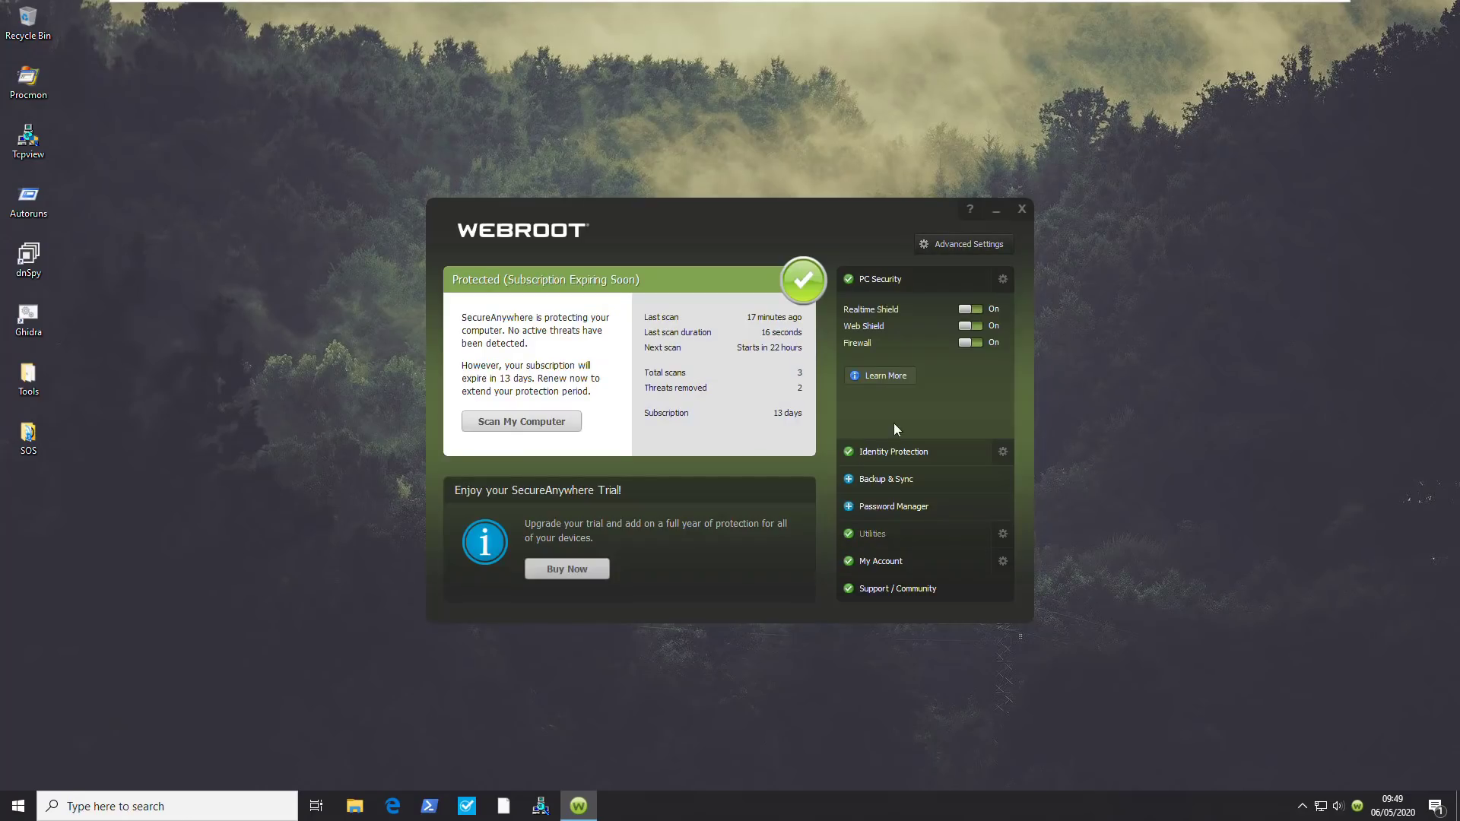
pyautogui.click(997, 213)
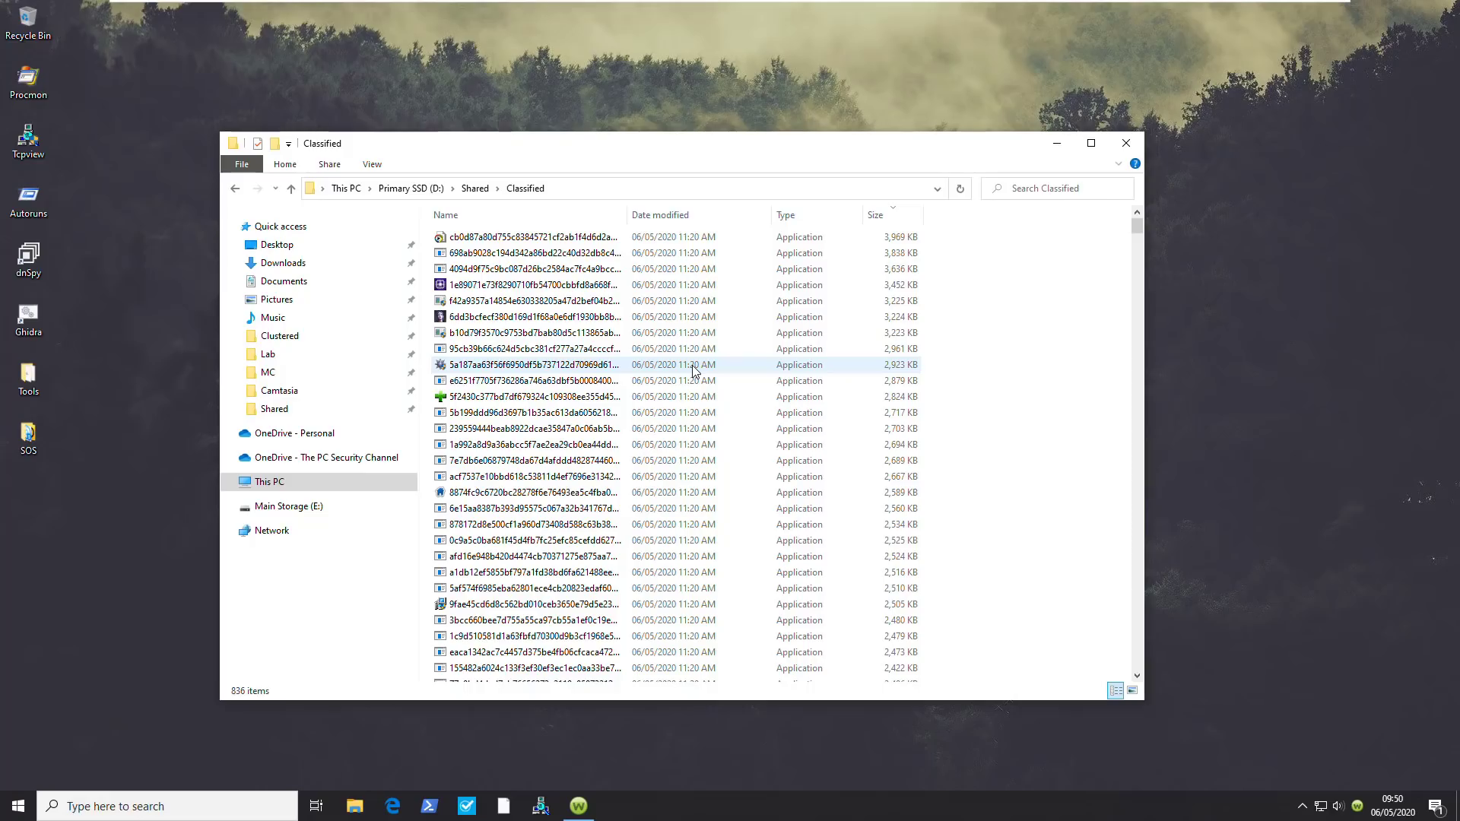
pyautogui.click(1057, 142)
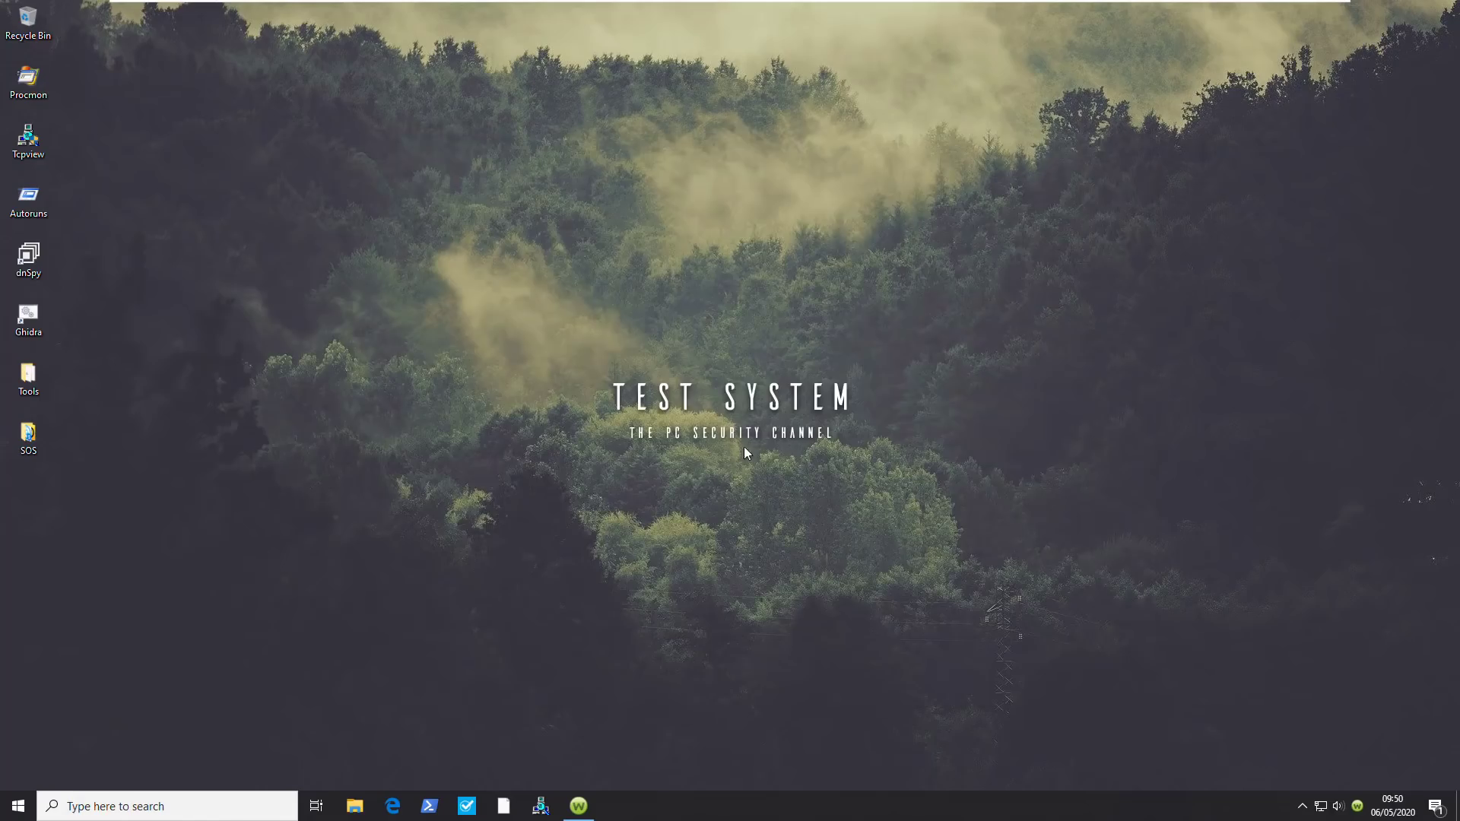
# Switch to PowerShell and change the working directory to Z:/Shared
pyautogui.click(503, 809)
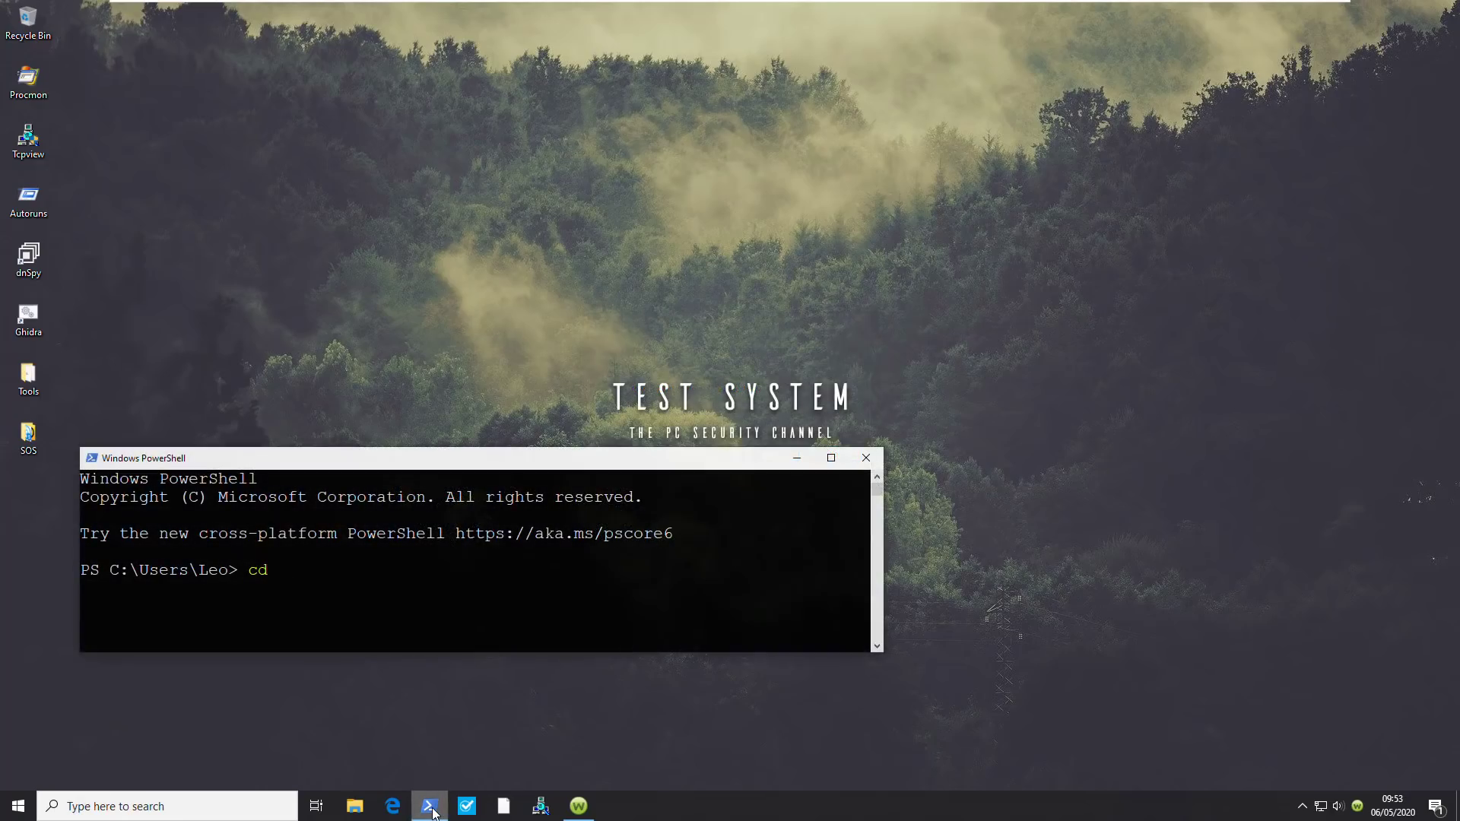
pyautogui.write('Z:/Shared')
pyautogui.press('Return')
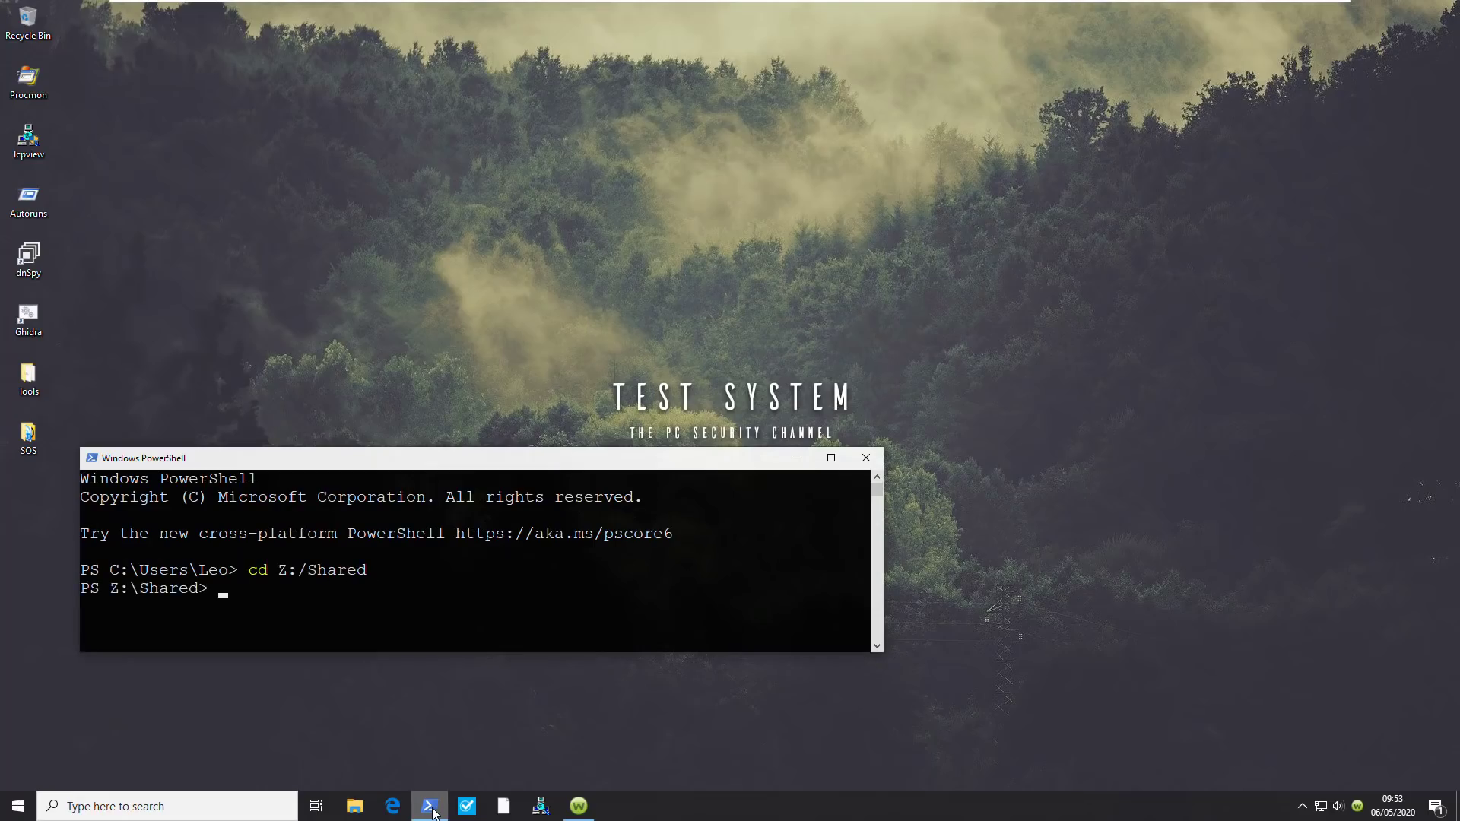
# Run malex.py with Python and answer yes to the question about real-time protection
pyautogui.write('malex.py')
pyautogui.press('Home')
pyautogui.write('python')
pyautogui.press('Return')
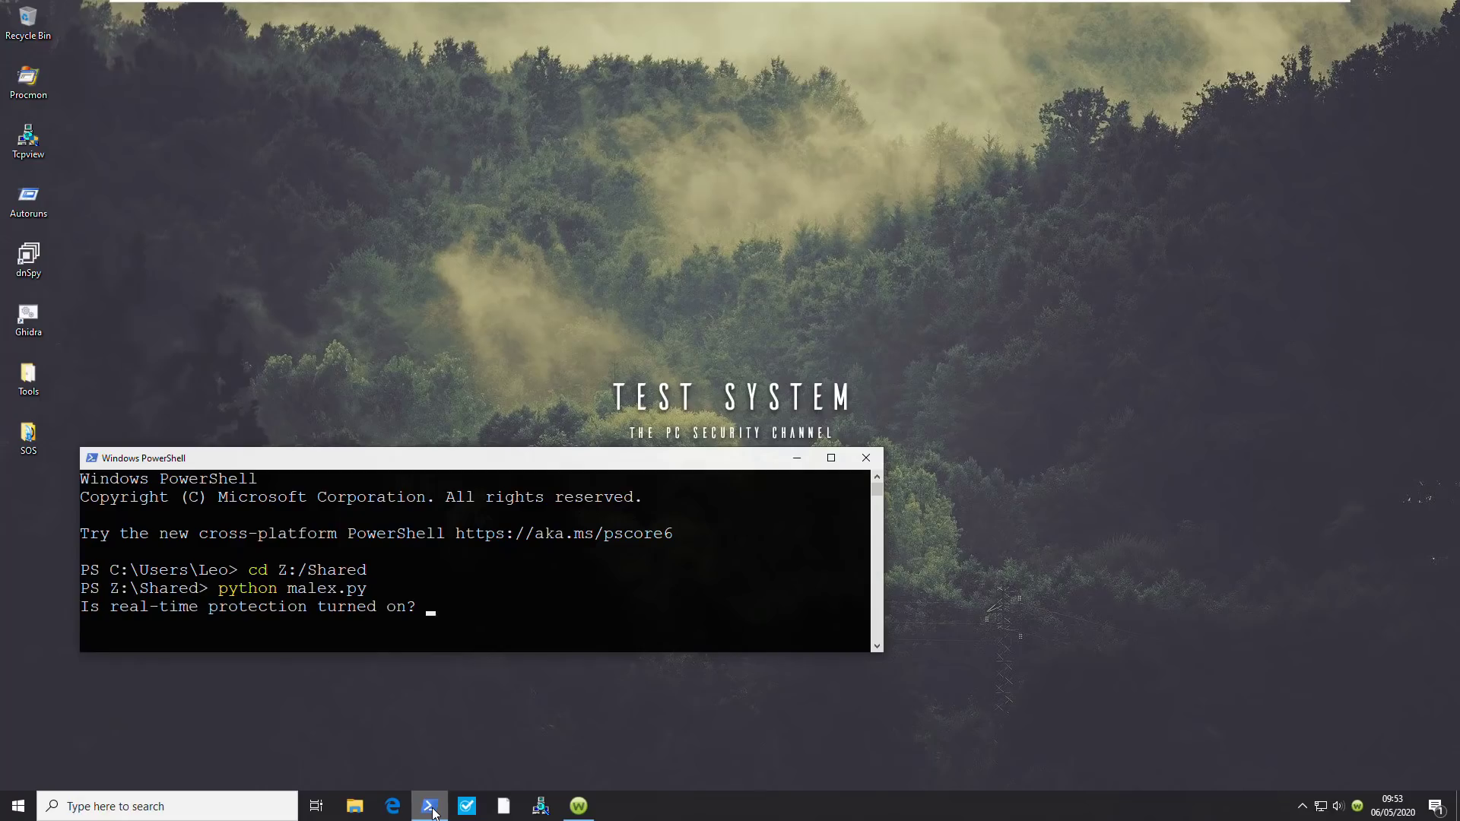
pyautogui.write('yes')
pyautogui.press('Return')
# Open Task Manager alongside the Webroot threat alert and continue with the removal of the identified threats
pyautogui.rightClick(812, 808)
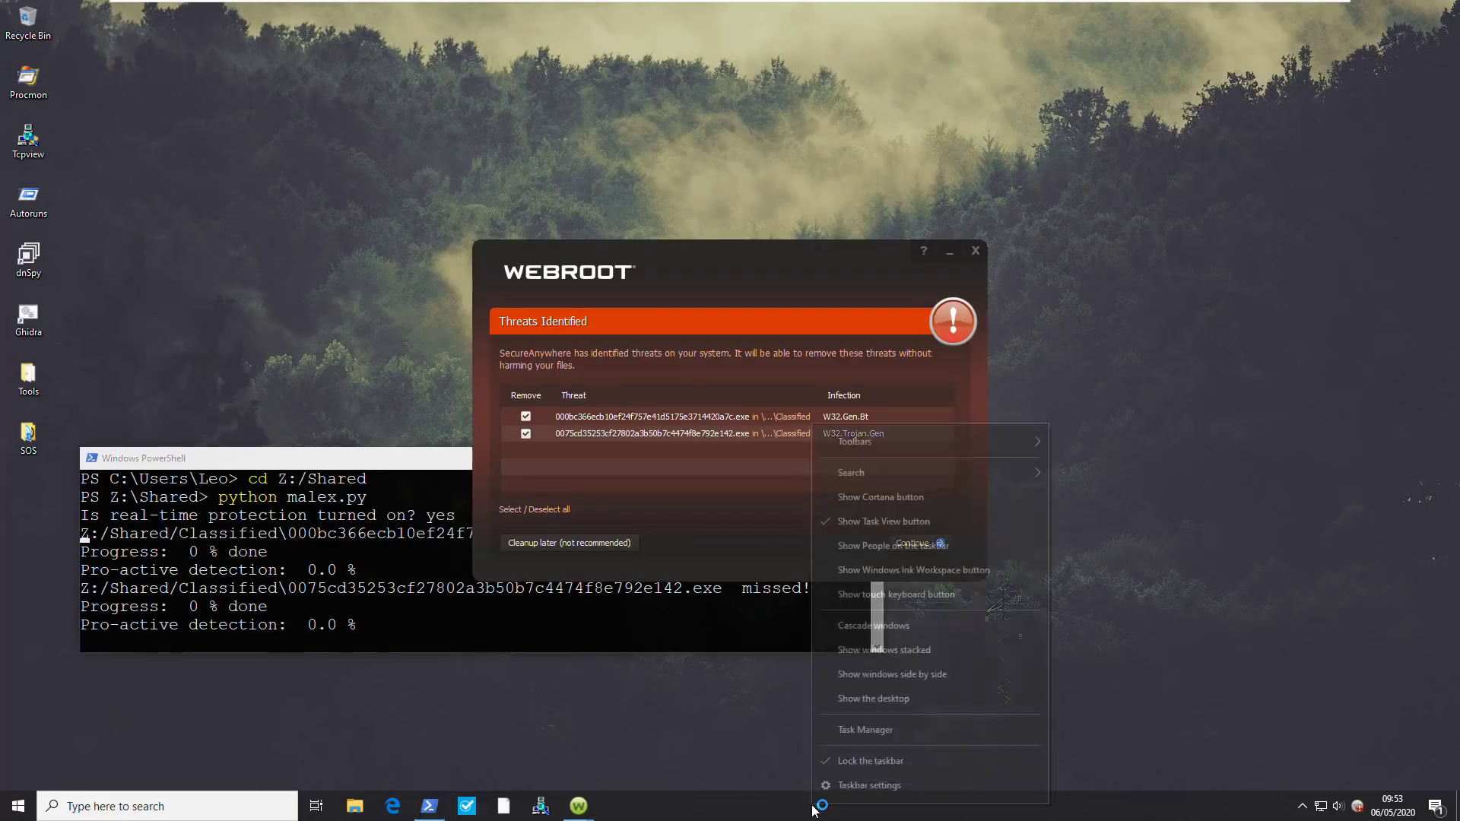
pyautogui.click(855, 731)
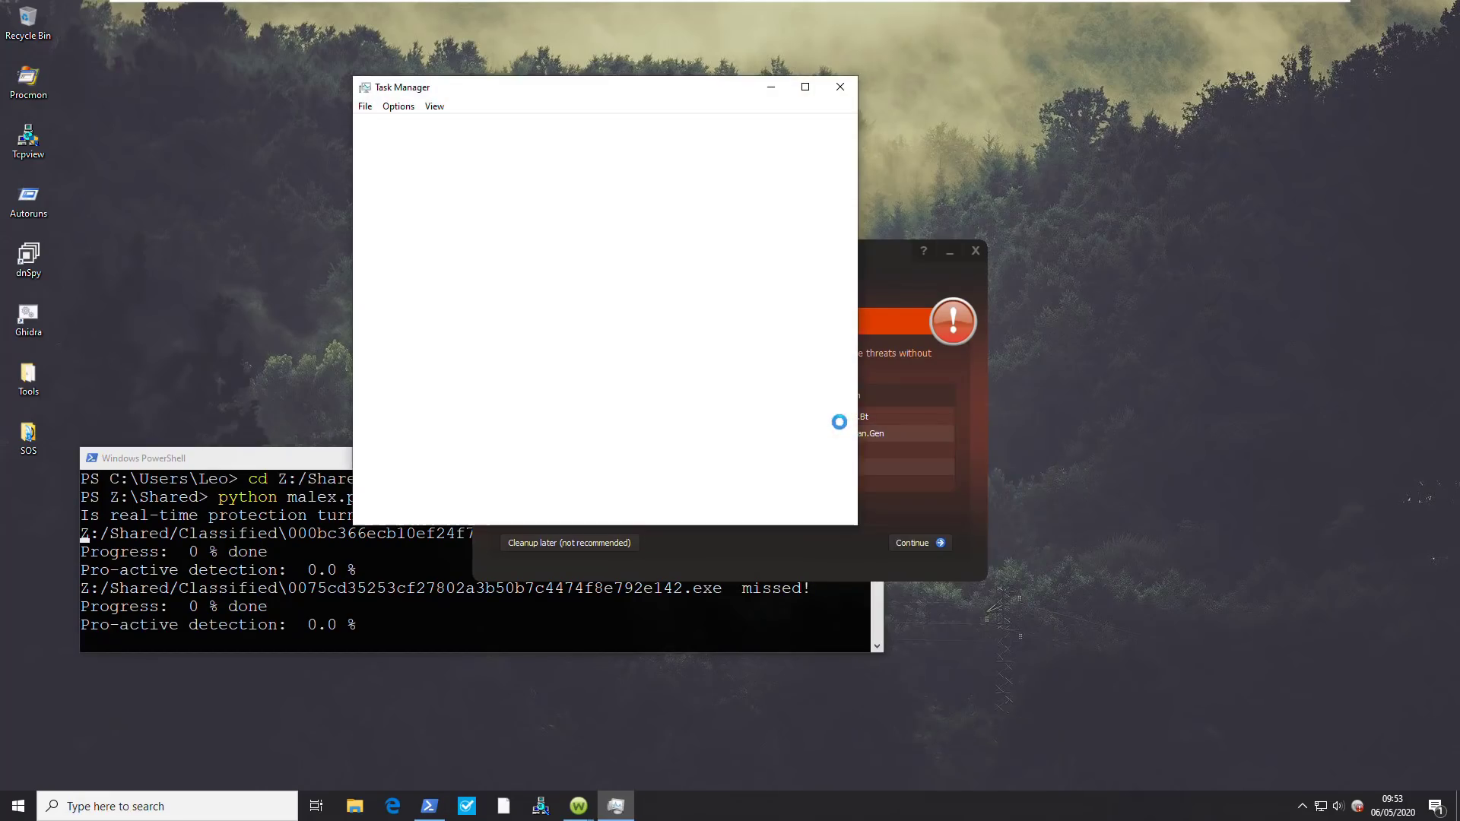
pyautogui.moveTo(886, 267); pyautogui.dragTo(1258, 270)
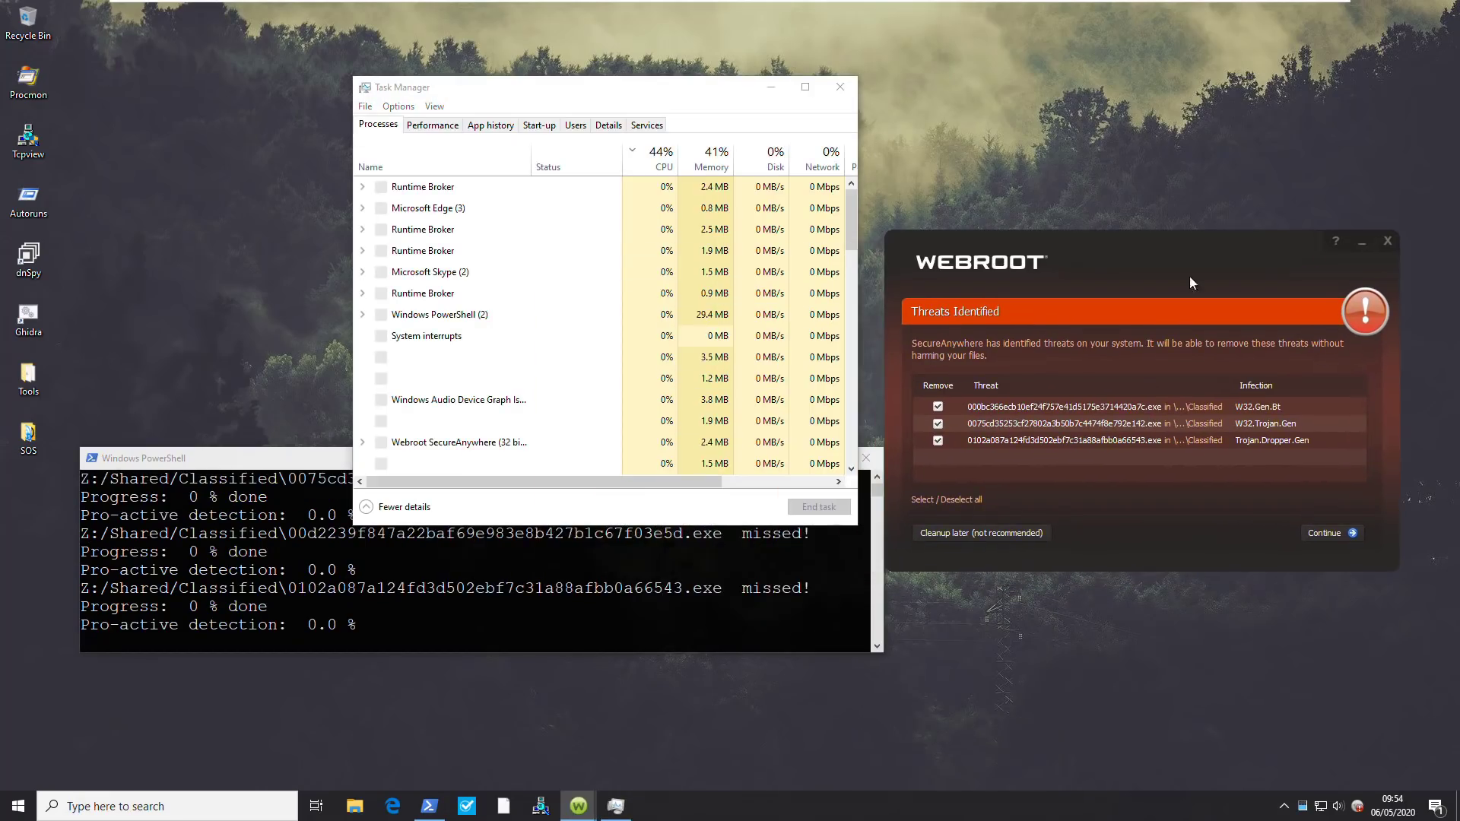
pyautogui.moveTo(685, 95); pyautogui.dragTo(854, 49)
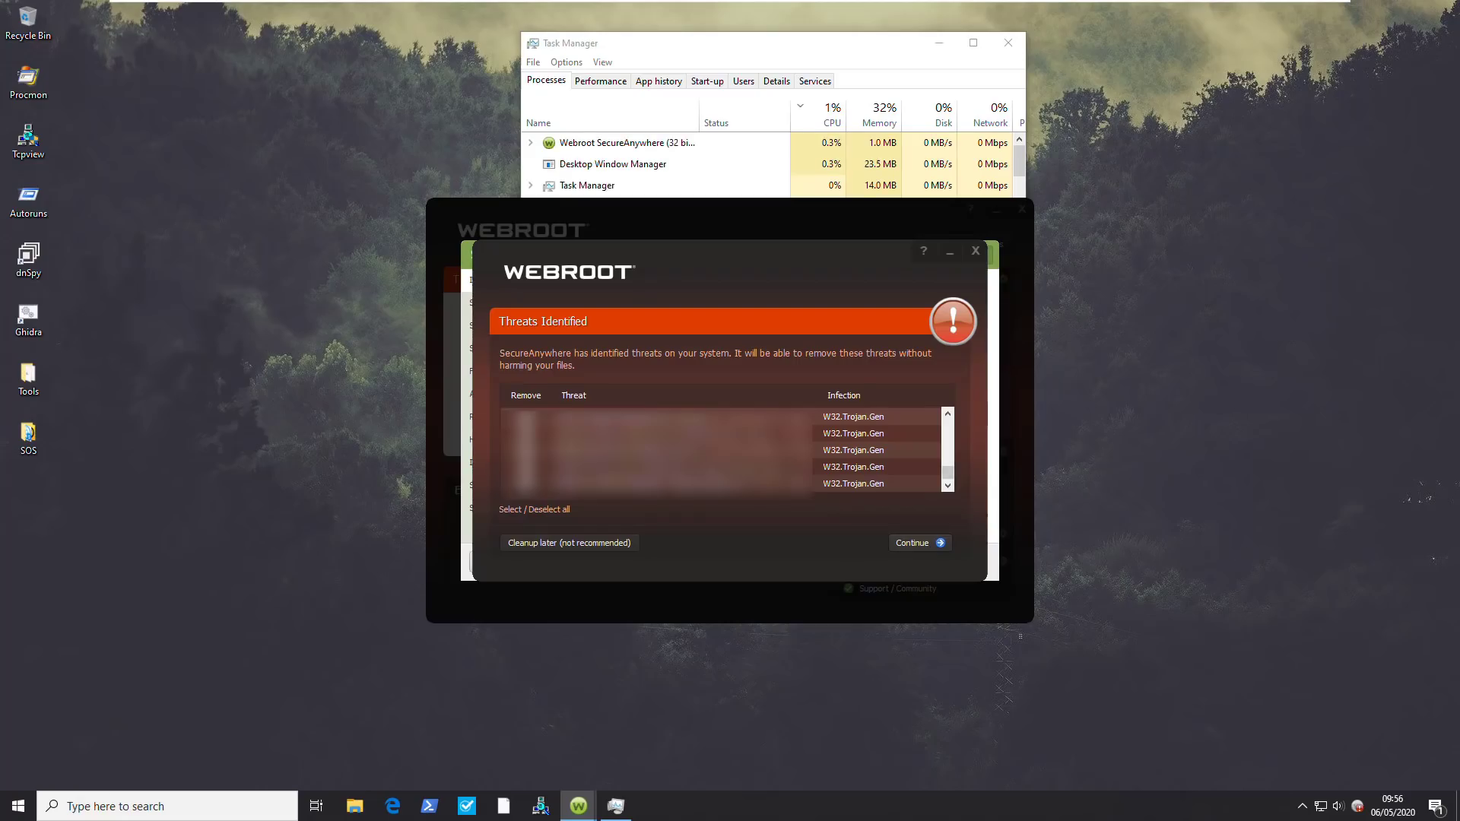
pyautogui.click(920, 543)
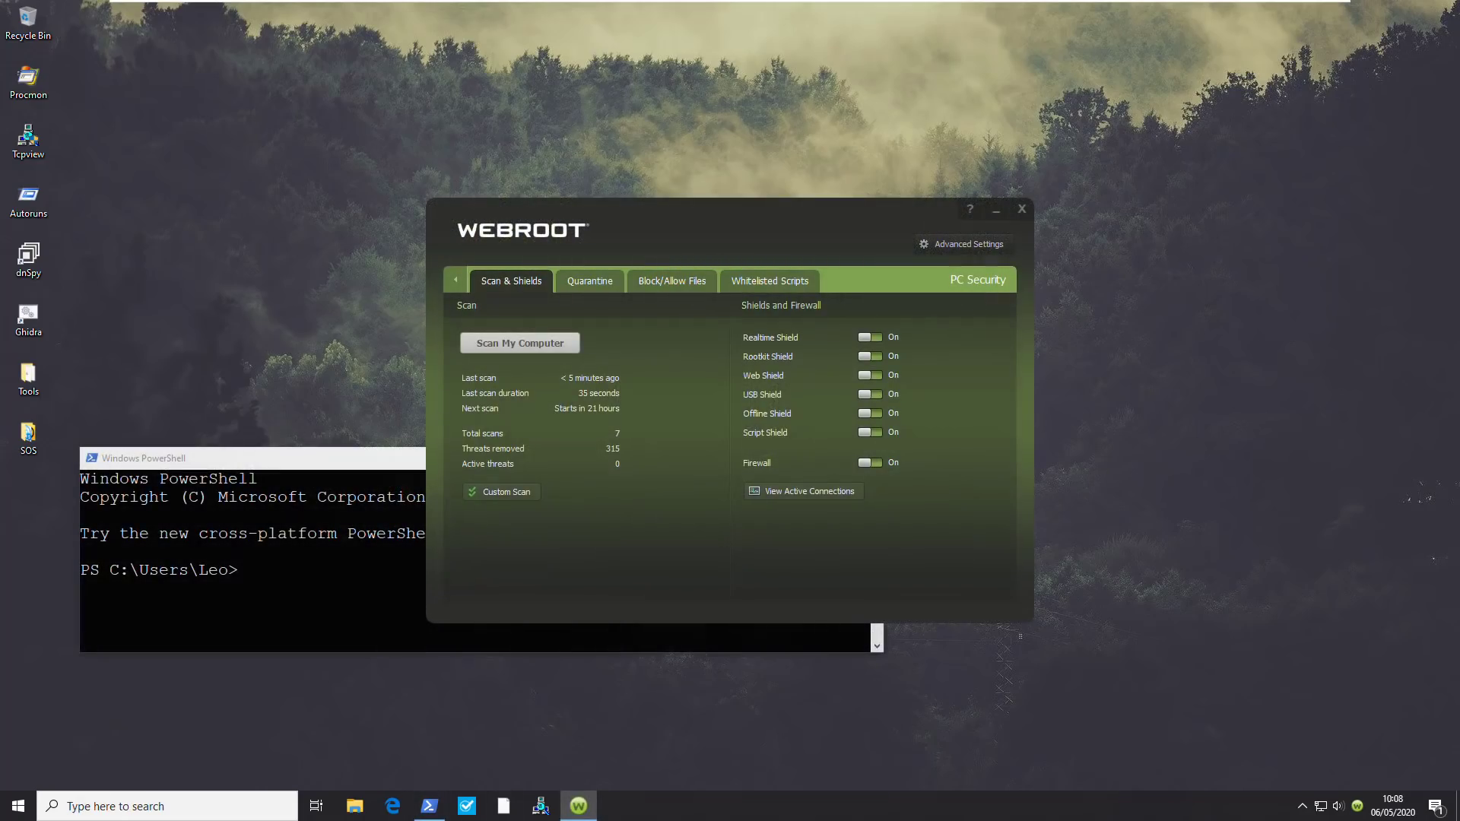
# Open the file selection for adding a script to Webroot's whitelisted scripts
pyautogui.click(769, 280)
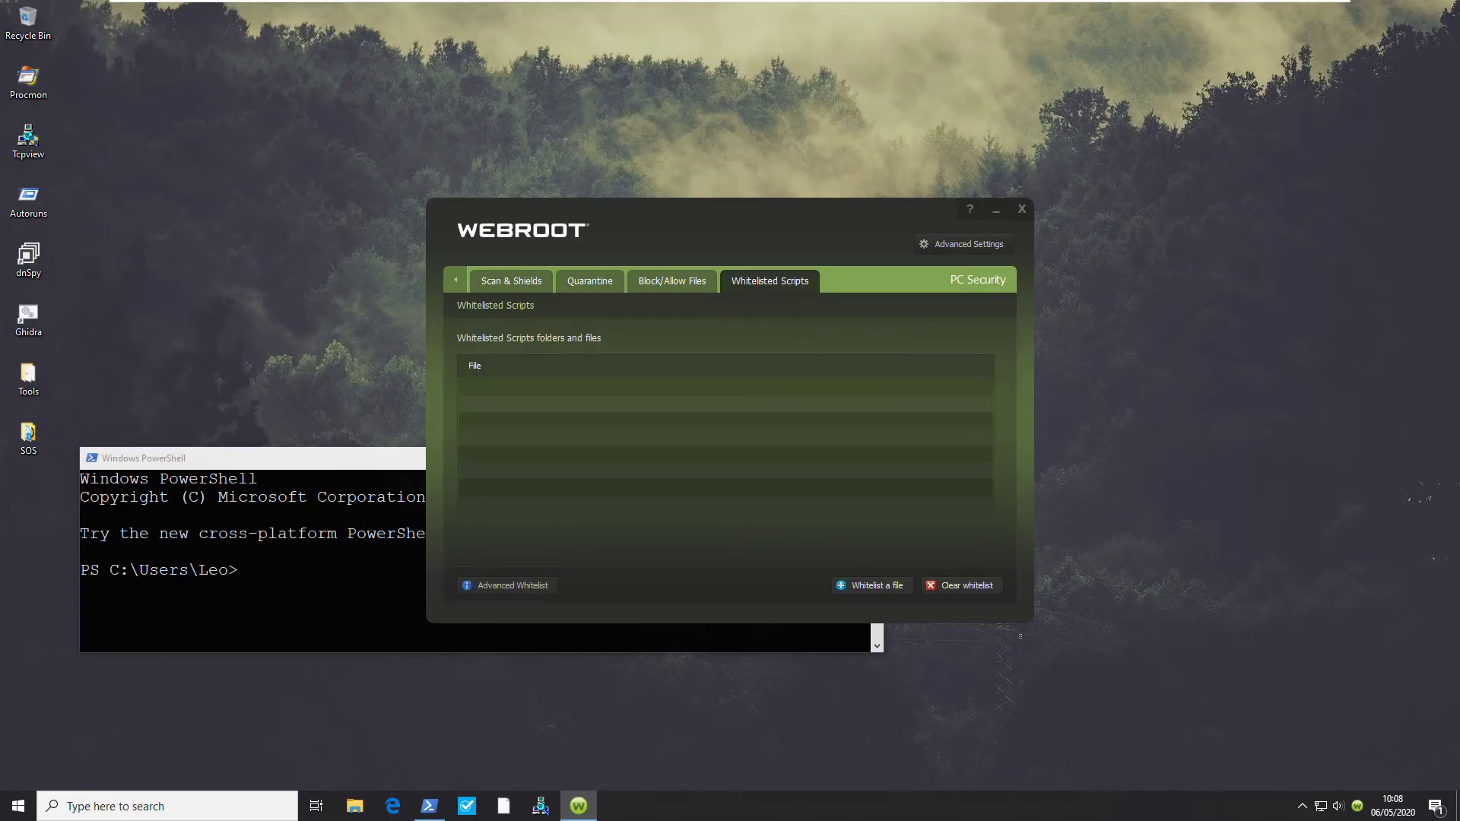
pyautogui.click(870, 584)
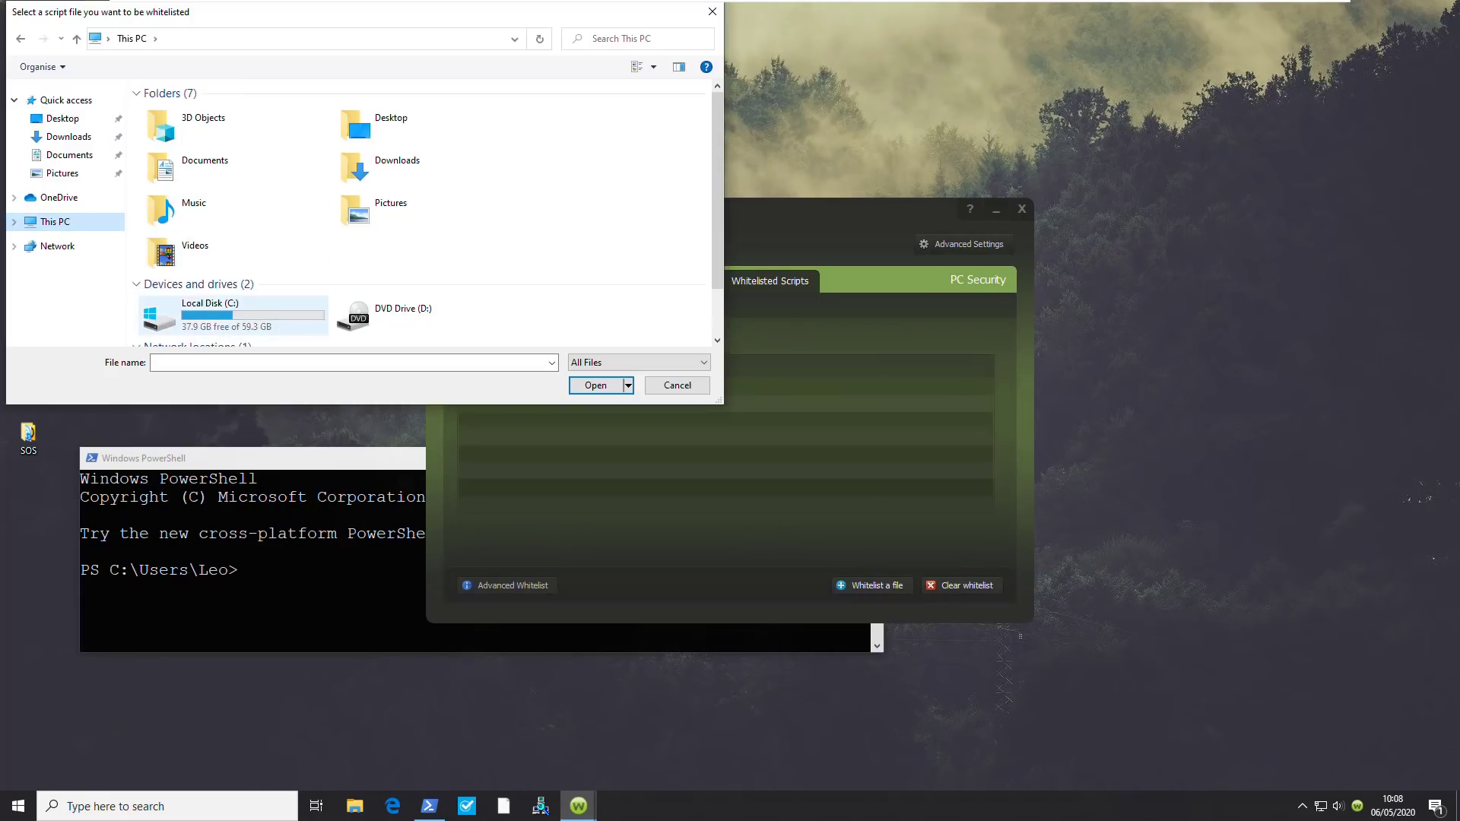
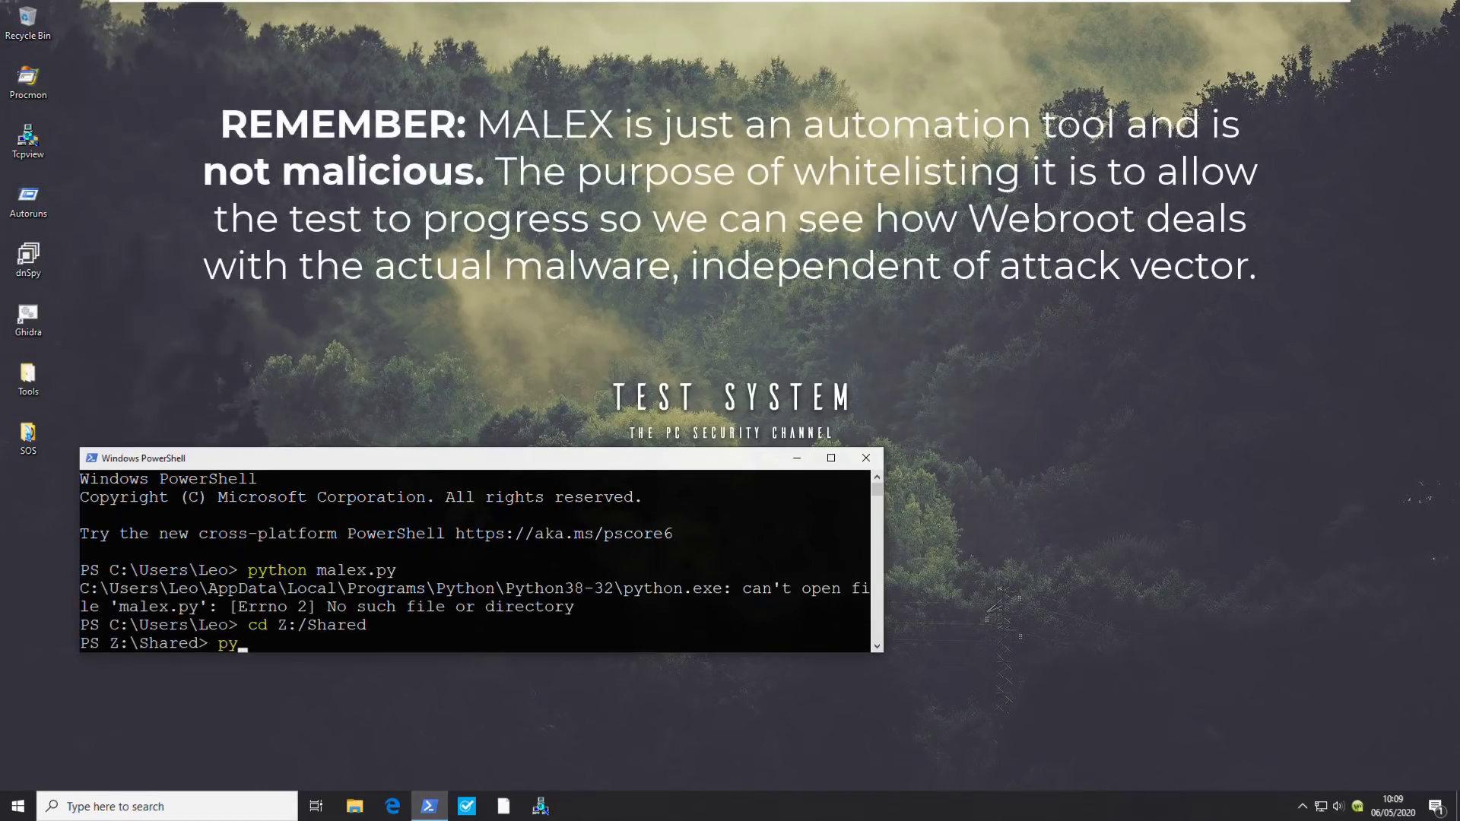
# Rerun malex.py with Python from Z:\Shared, answering yes to the real-time protection question
pyautogui.write('thon malex')
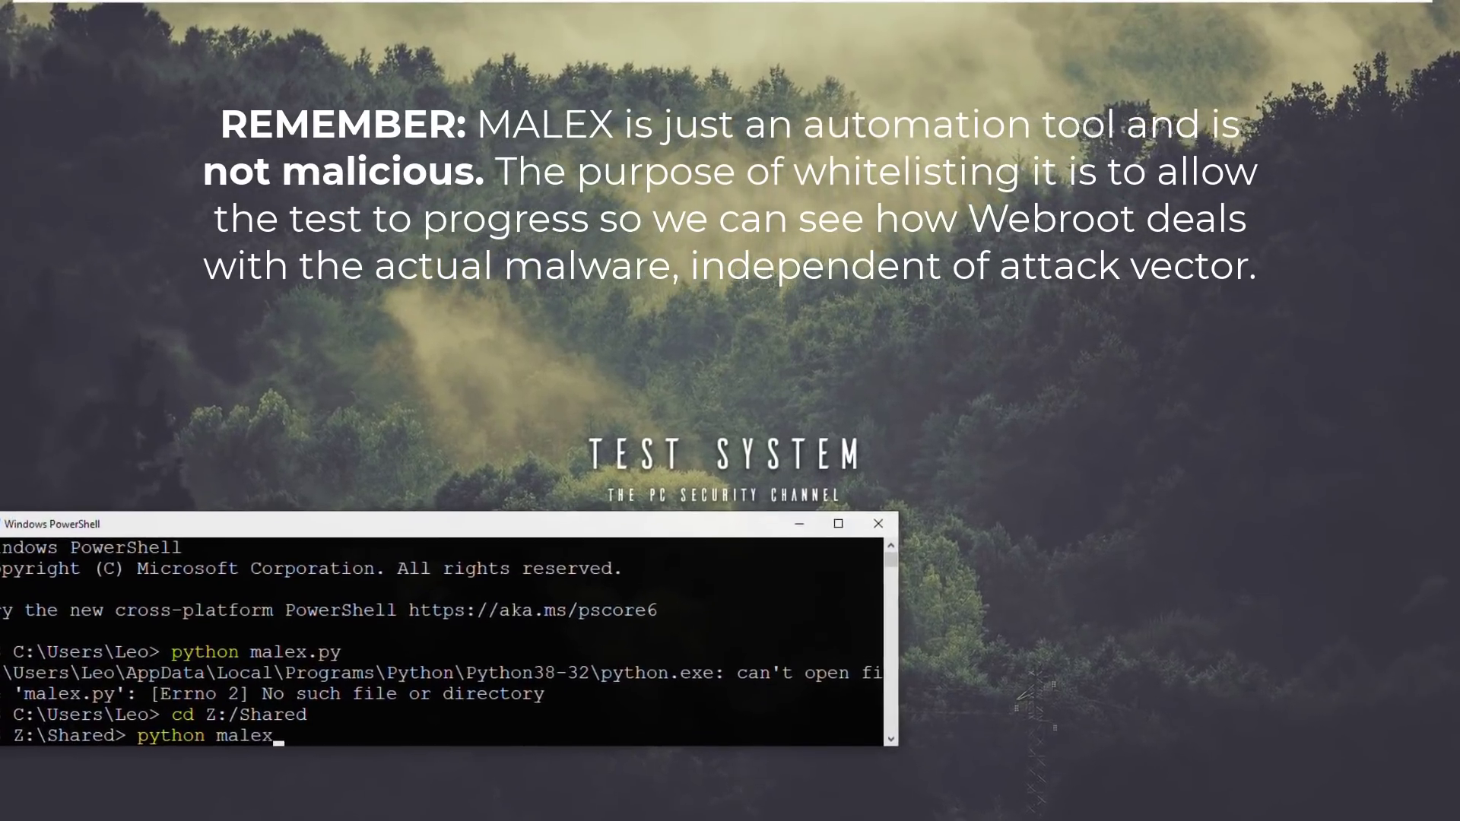
pyautogui.write('.py')
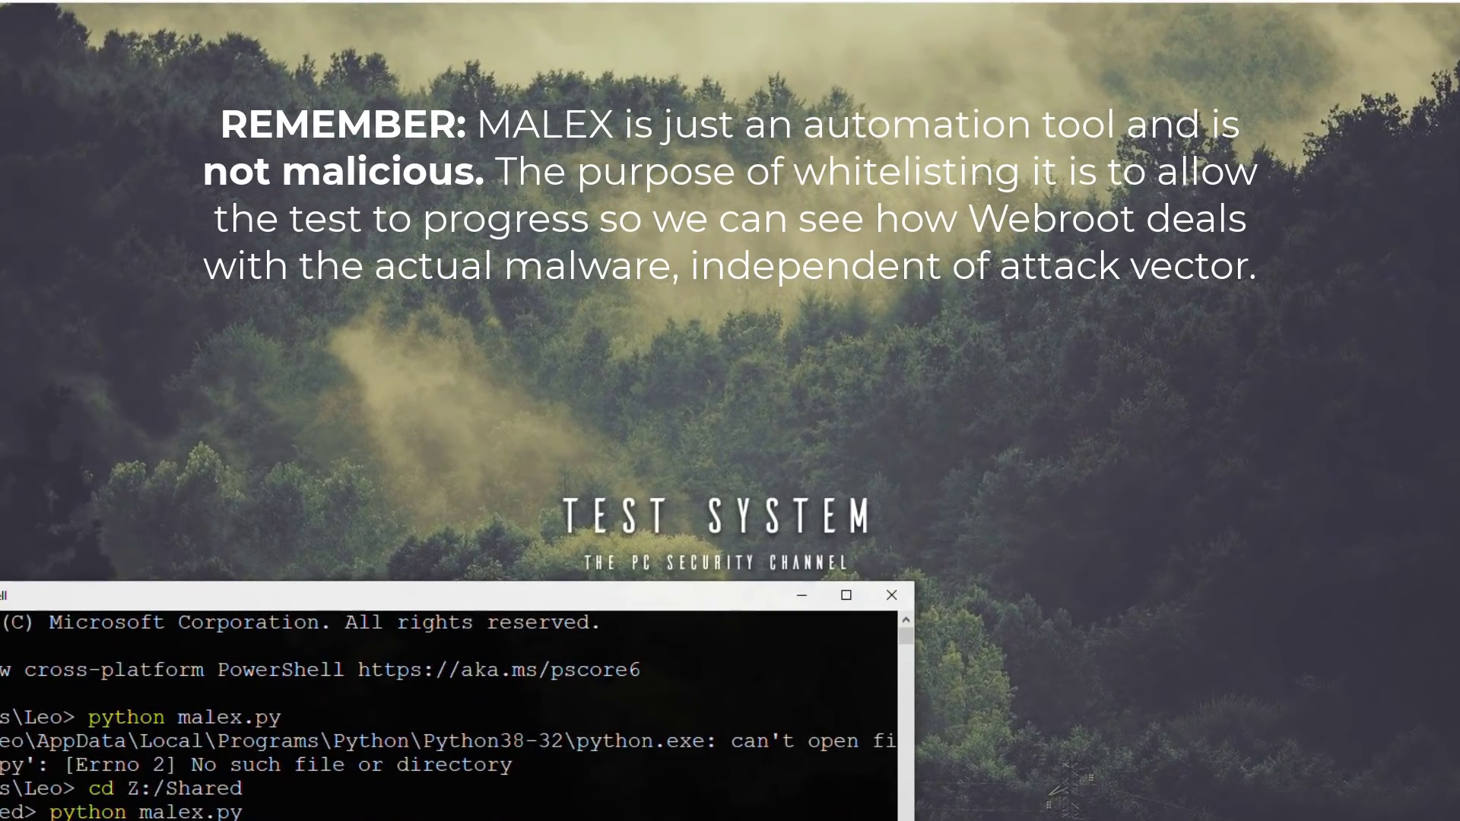
pyautogui.press('Return')
pyautogui.write('yes')
pyautogui.press('Return')
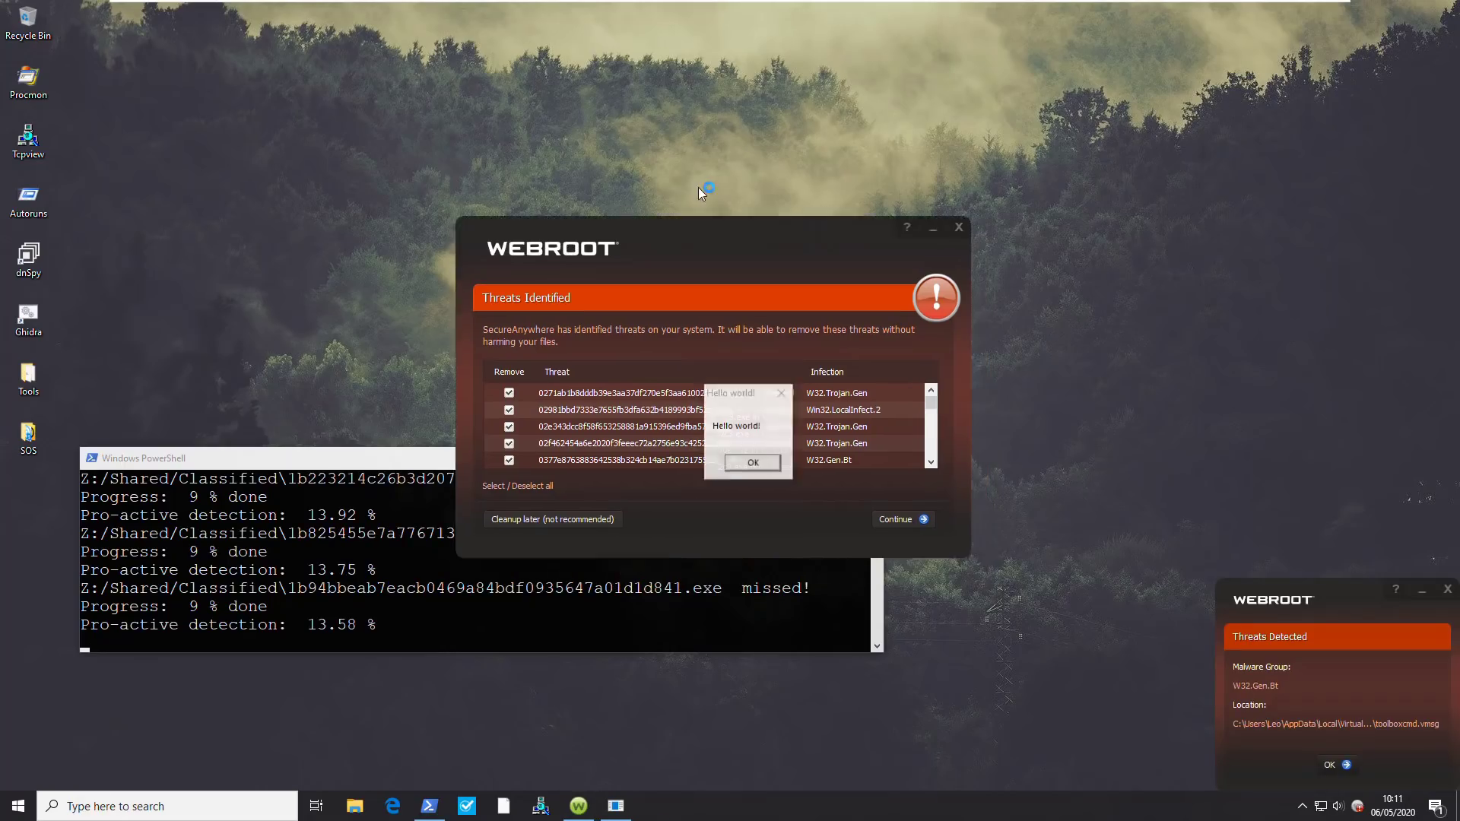
# Move the threat alert aside, try to open Task Manager, and allow the unknown-publisher executable to make changes to the device
pyautogui.moveTo(775, 303); pyautogui.dragTo(574, 106)
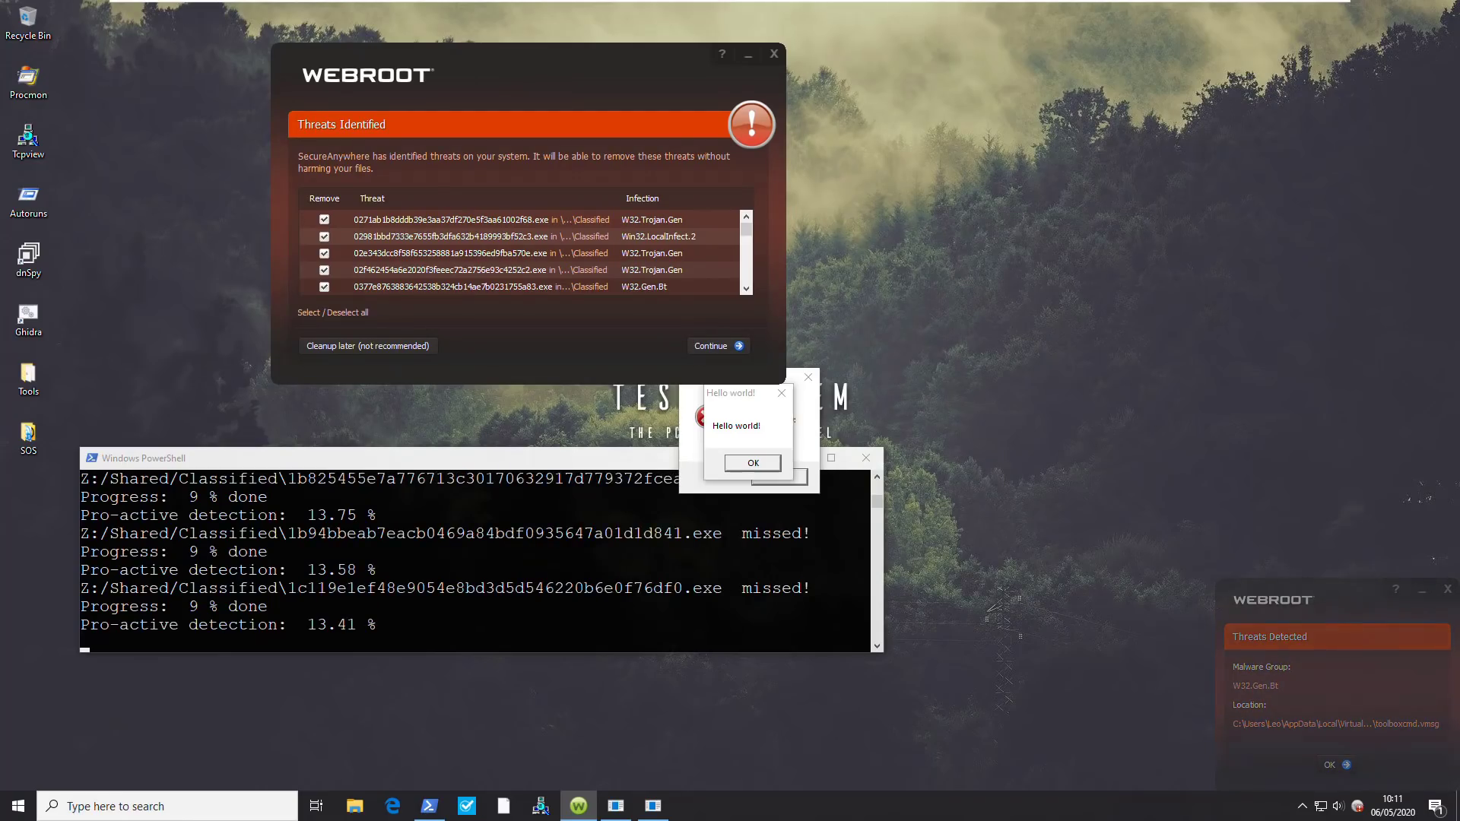
pyautogui.hotkey('ctrl', 'shift', 'Escape')
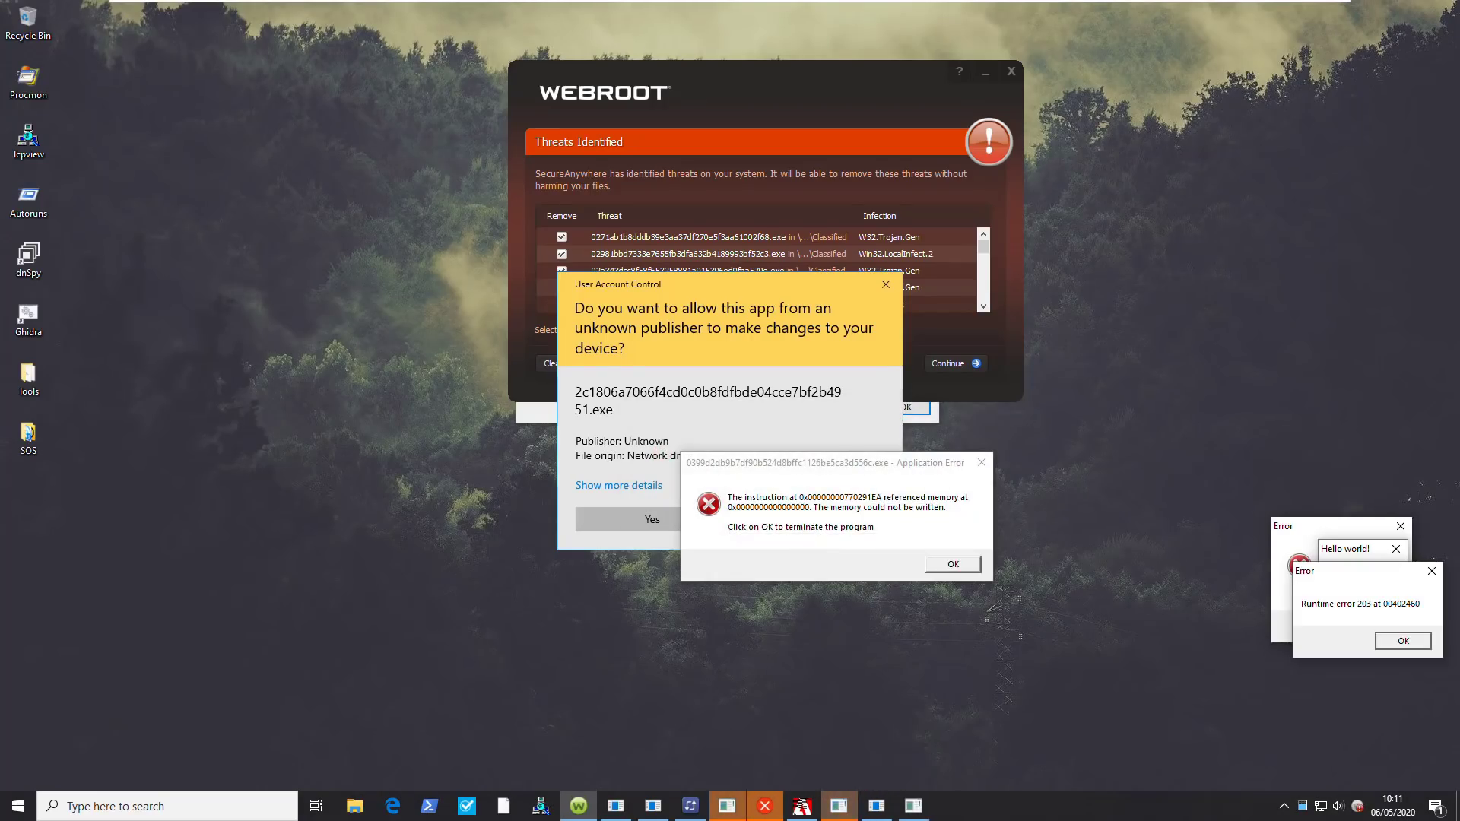
pyautogui.click(658, 514)
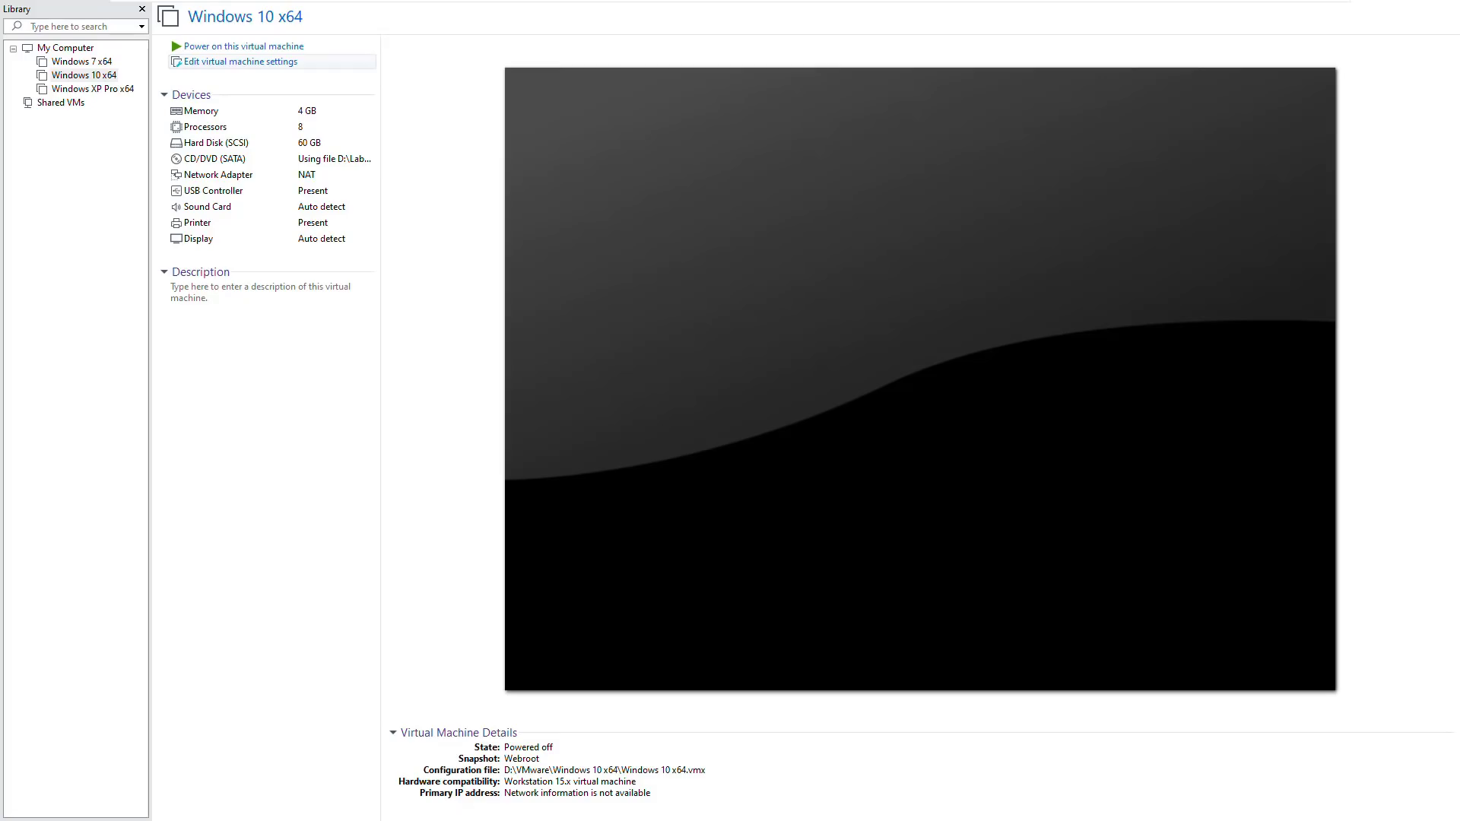
# Power on the Windows 10 x64 virtual machine in VMware and launch hitmanpro_x64 from the SOS folder
pyautogui.click(243, 46)
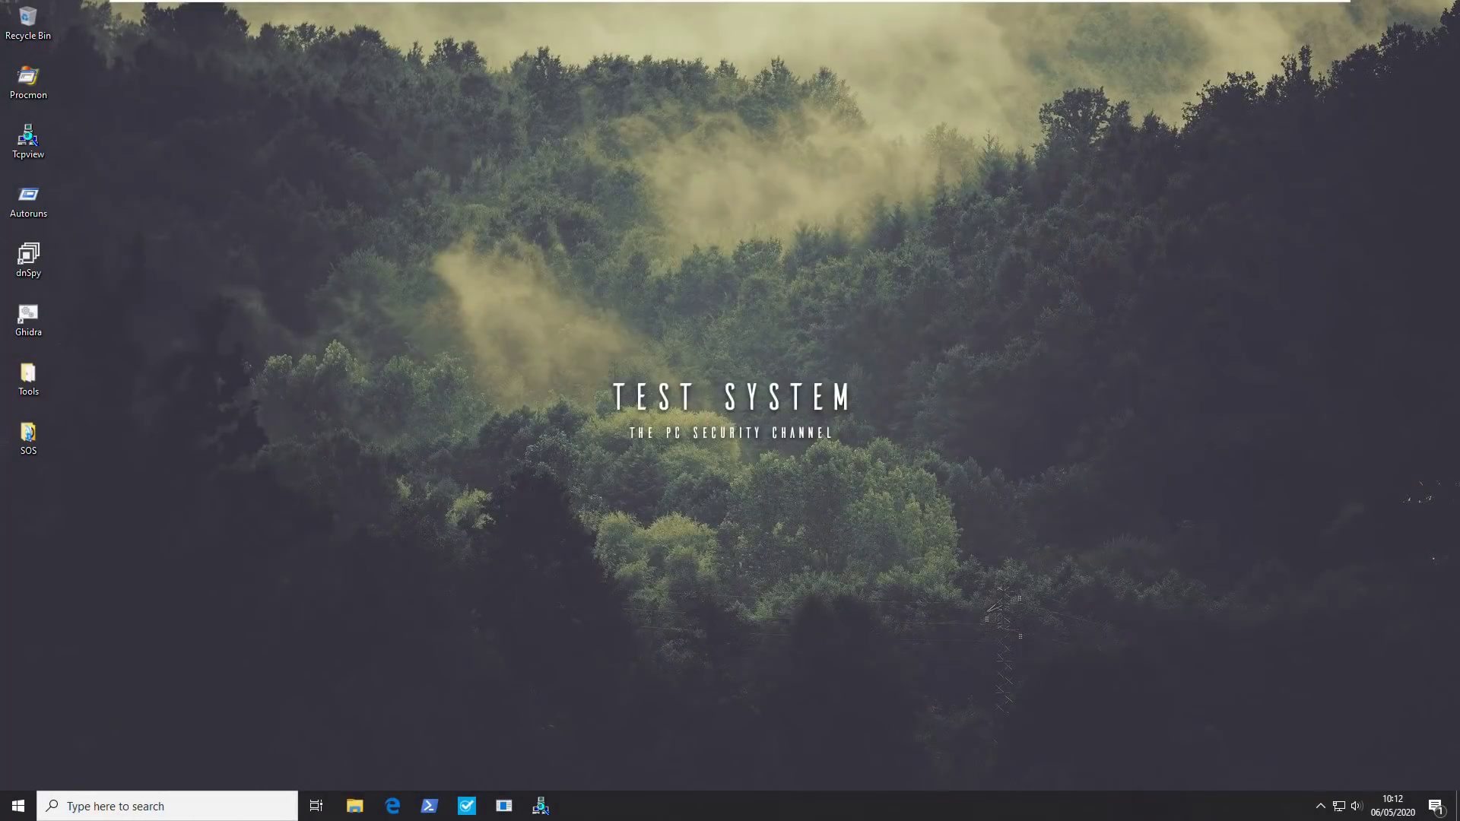
pyautogui.press('super+e')
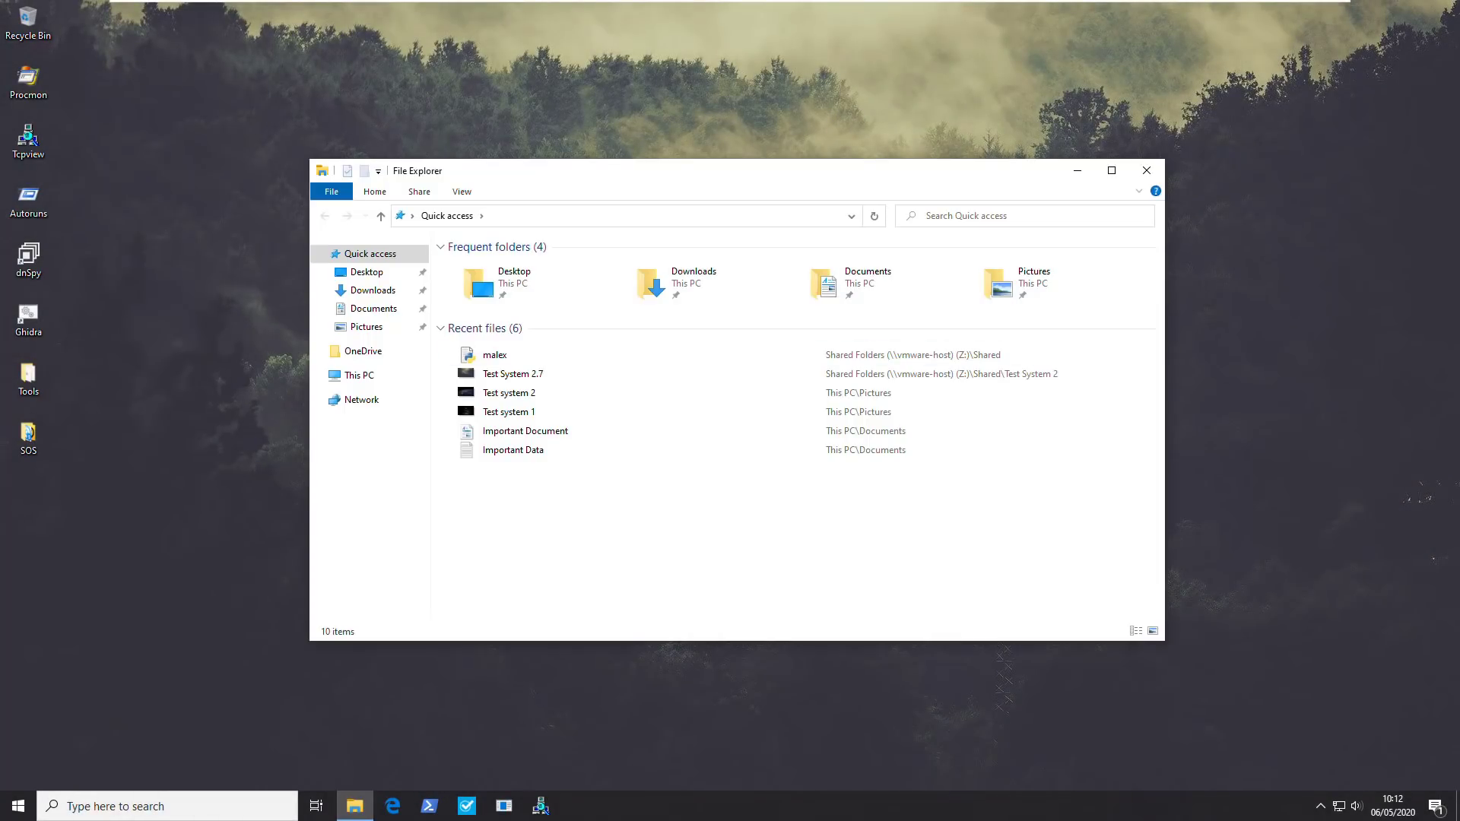
pyautogui.click(1147, 171)
pyautogui.doubleClick(28, 435)
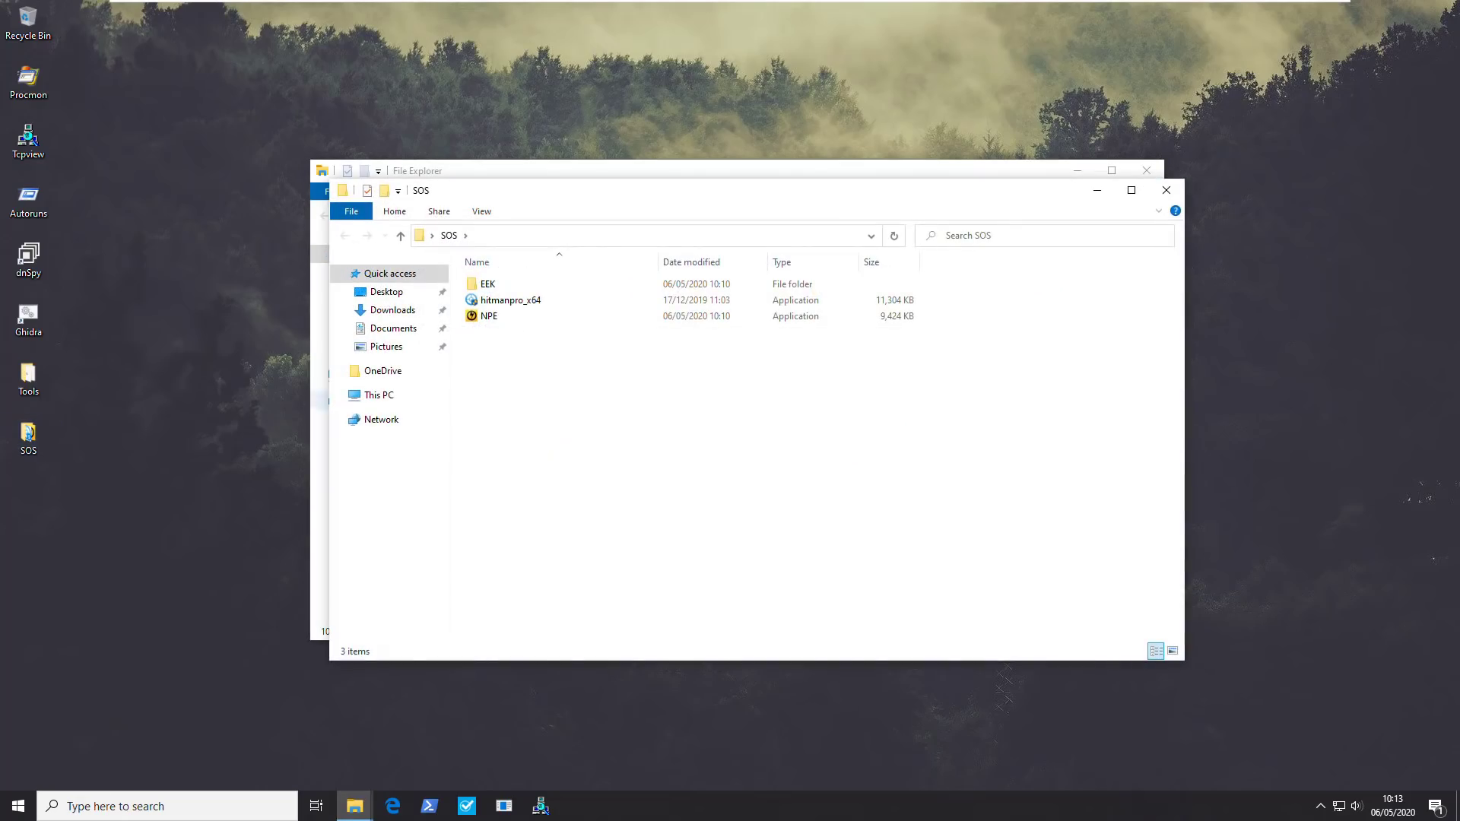
pyautogui.doubleClick(510, 301)
pyautogui.click(1147, 171)
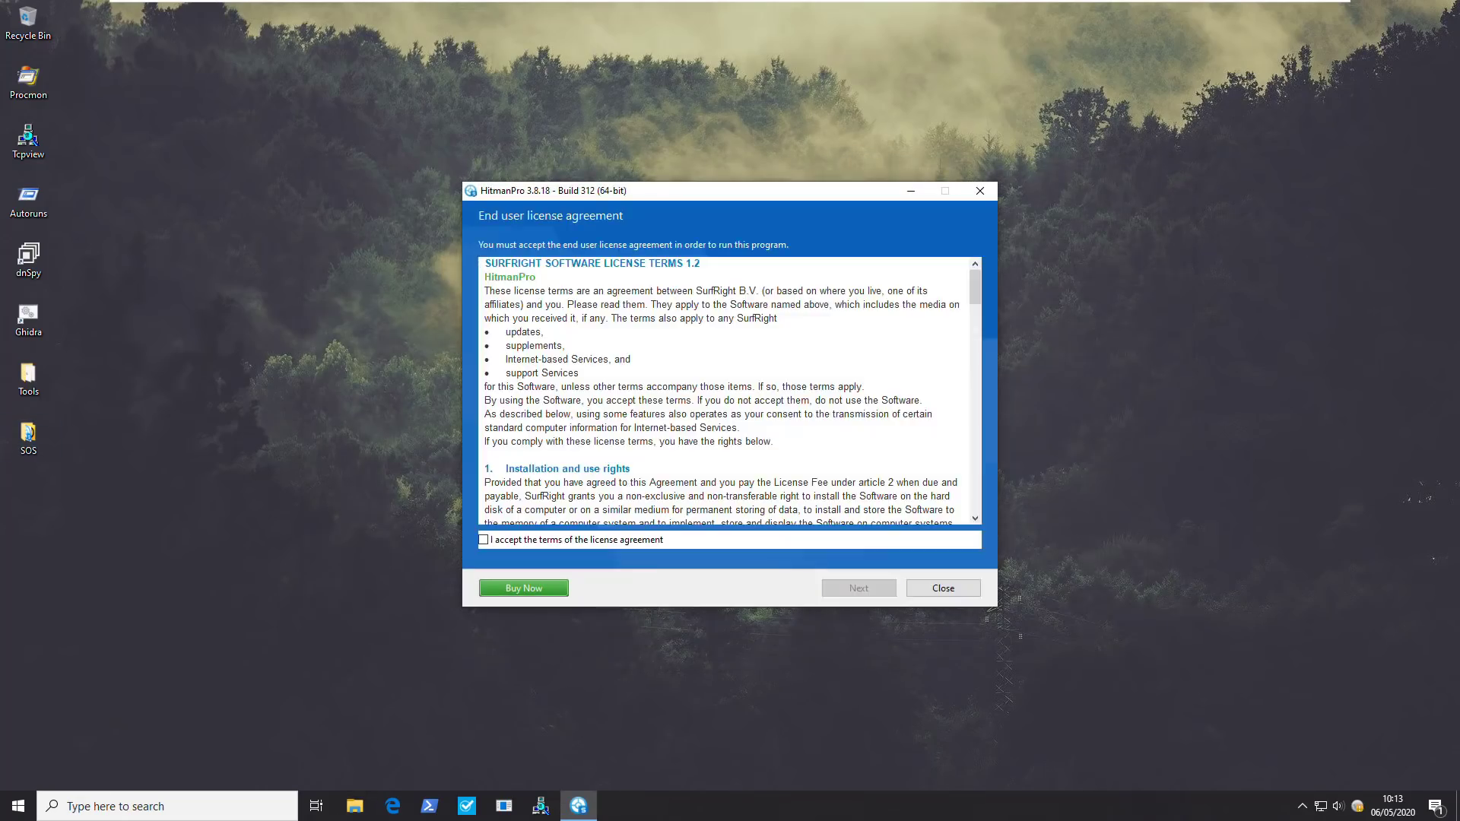
# Accept HitmanPro's license agreement and proceed through its opening pages
pyautogui.click(484, 540)
pyautogui.click(860, 589)
pyautogui.click(860, 588)
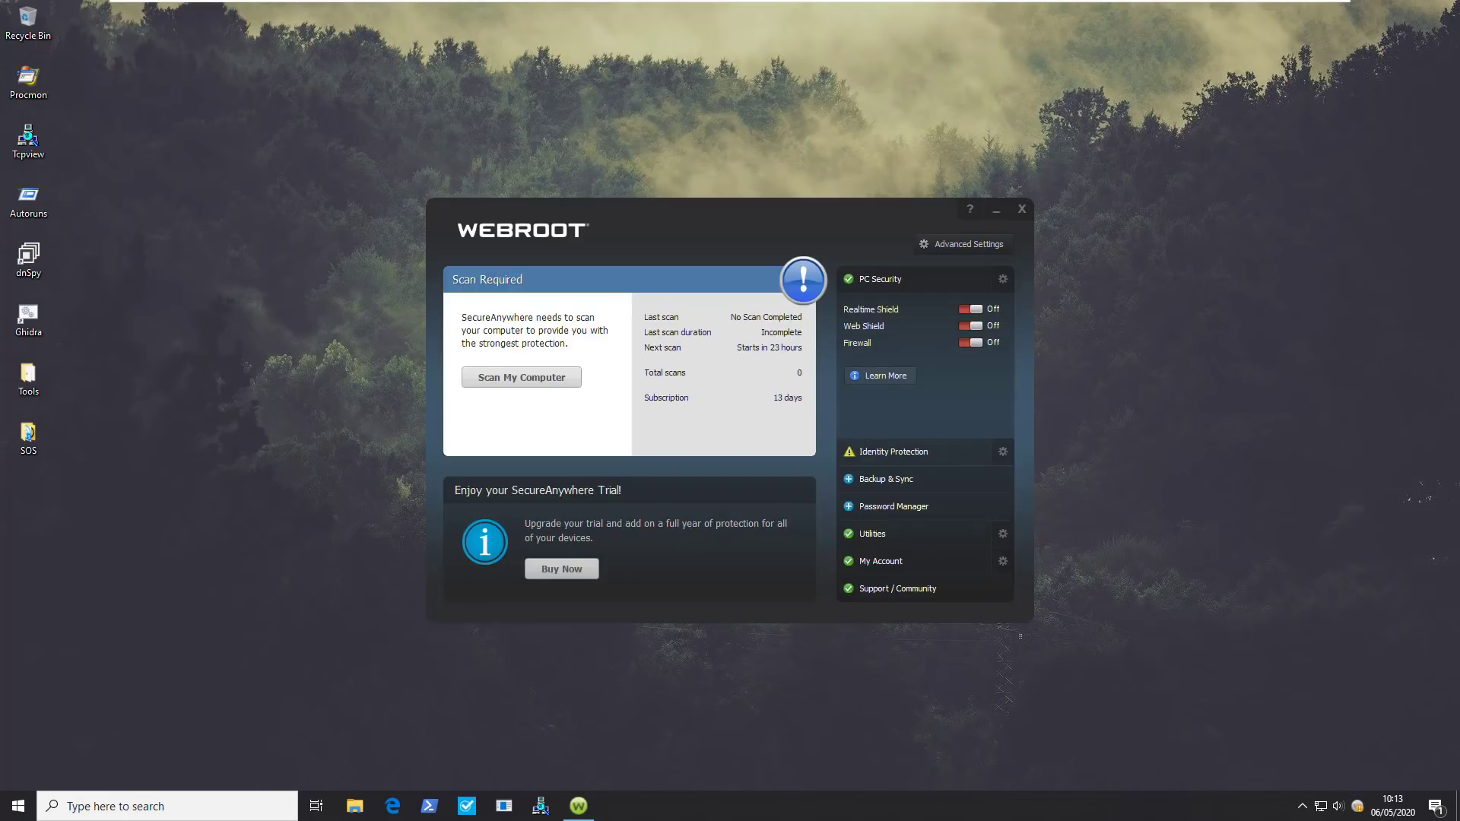
# Scan the computer with Webroot, check the list of identified threats and begin removing all of them
pyautogui.click(522, 378)
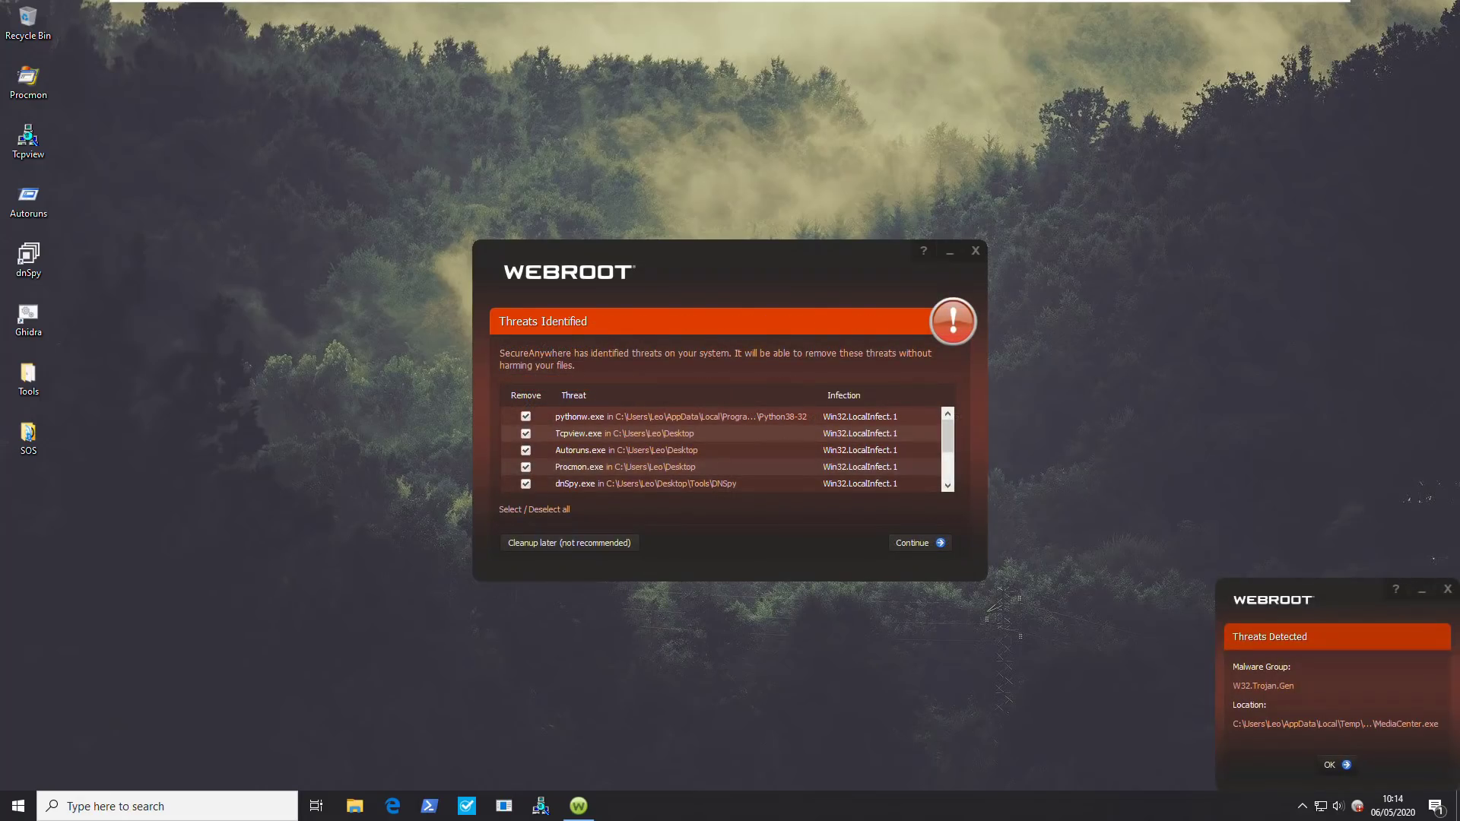
pyautogui.scroll(-2, 723, 450)
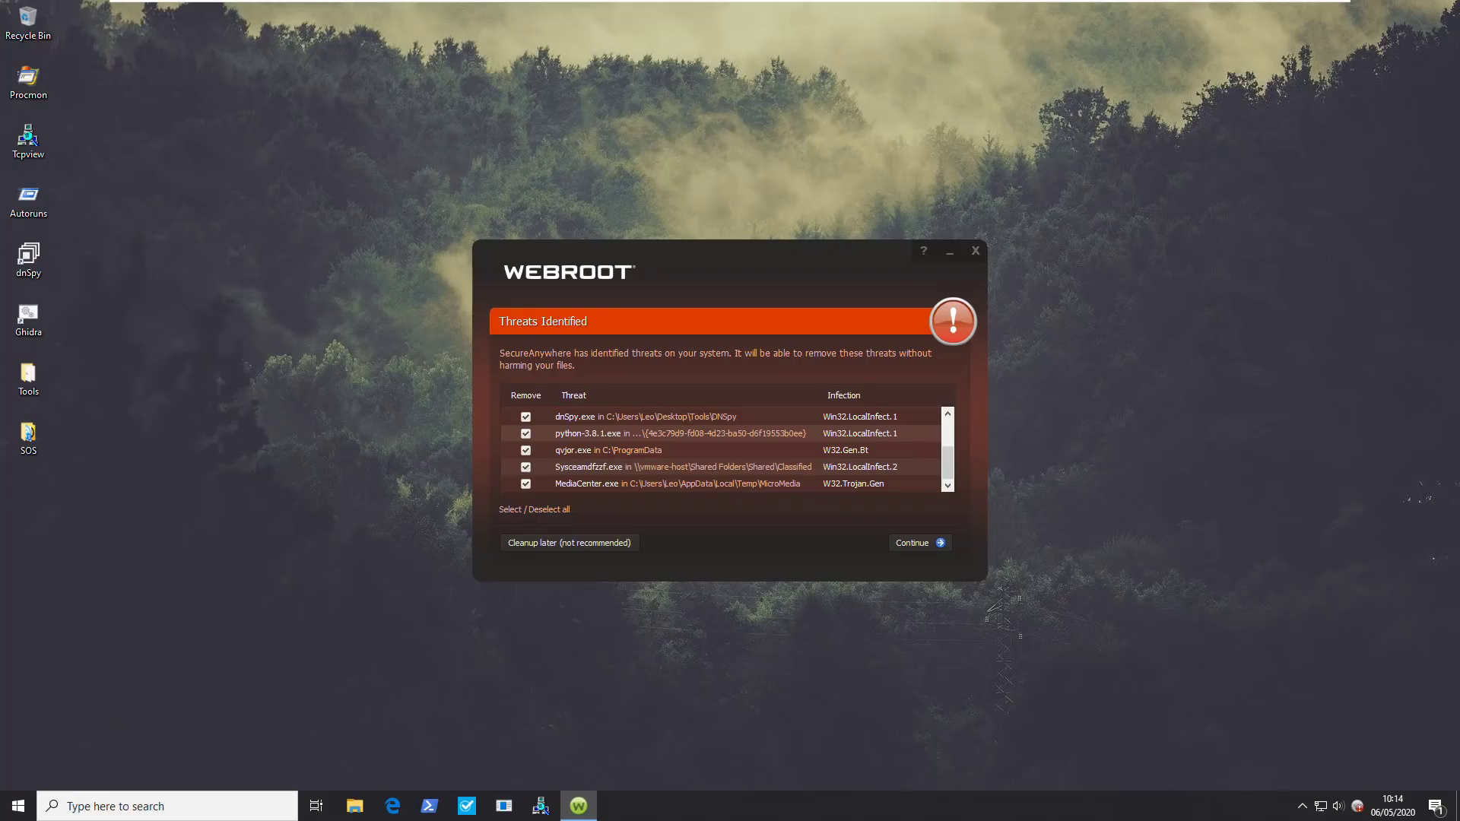
pyautogui.press('Return')
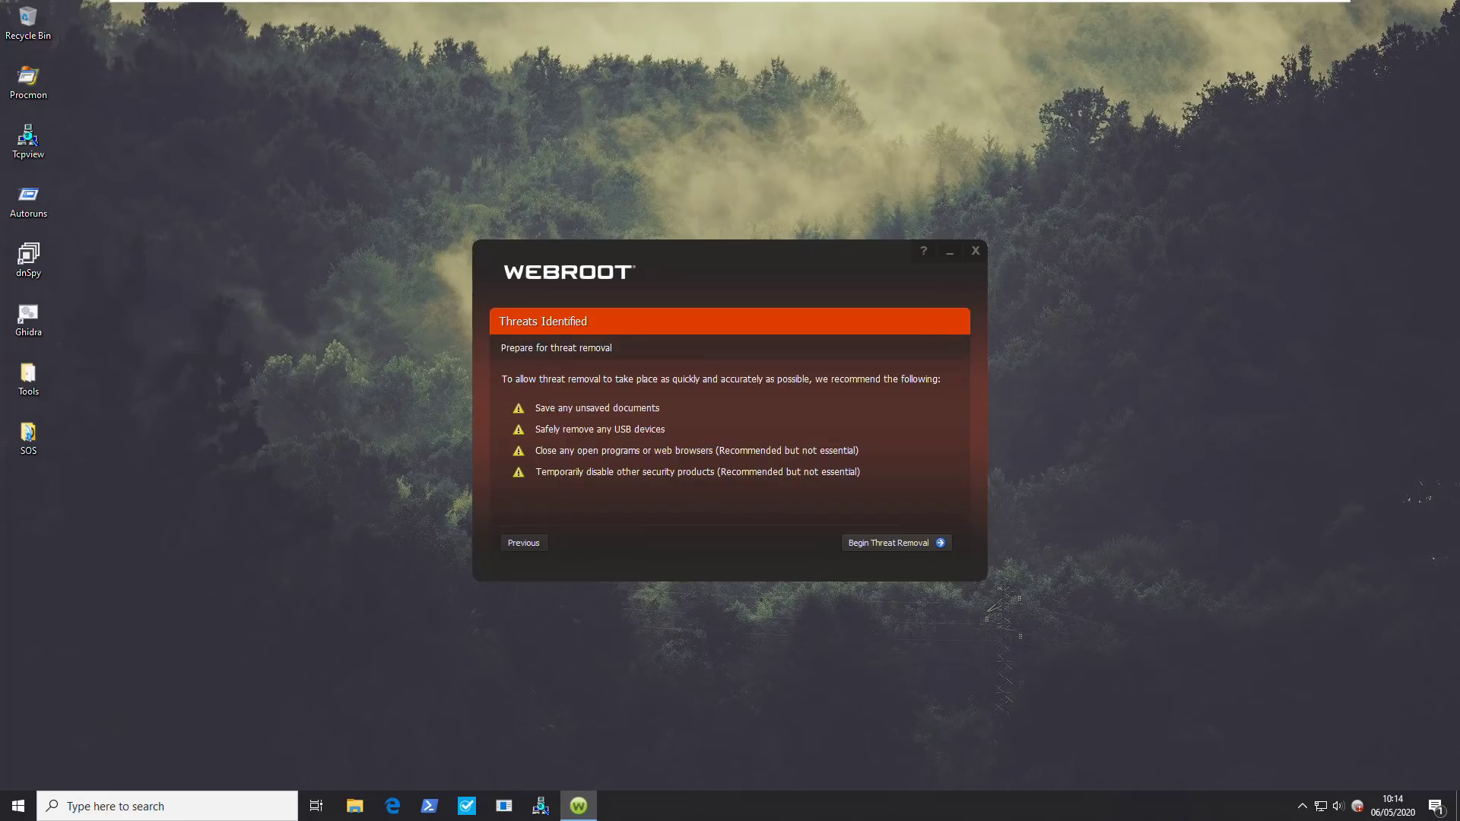
pyautogui.press('Return')
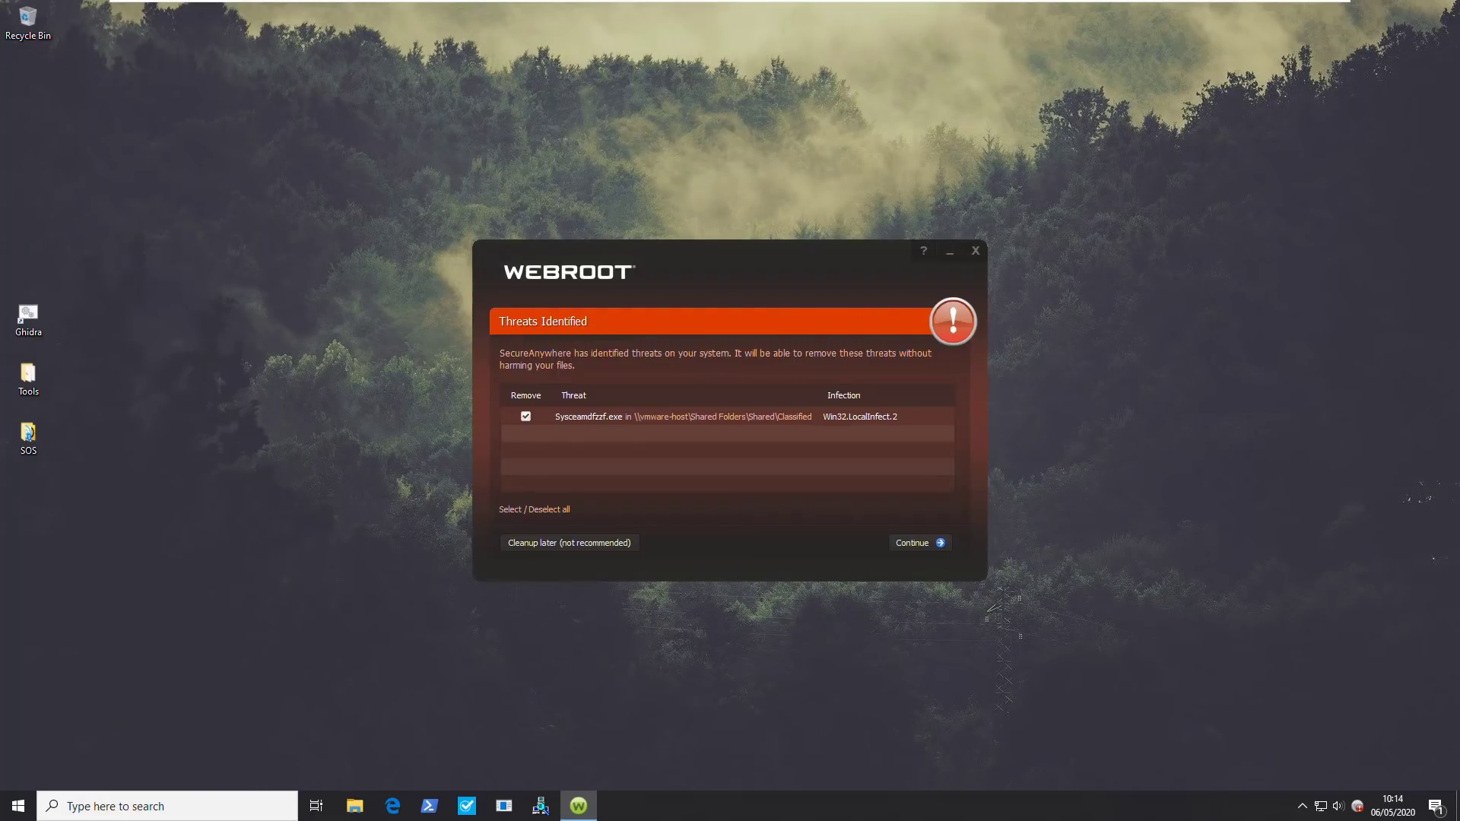
# Begin the removal of the remaining threat, Sysceamdfzzf.exe
pyautogui.click(920, 543)
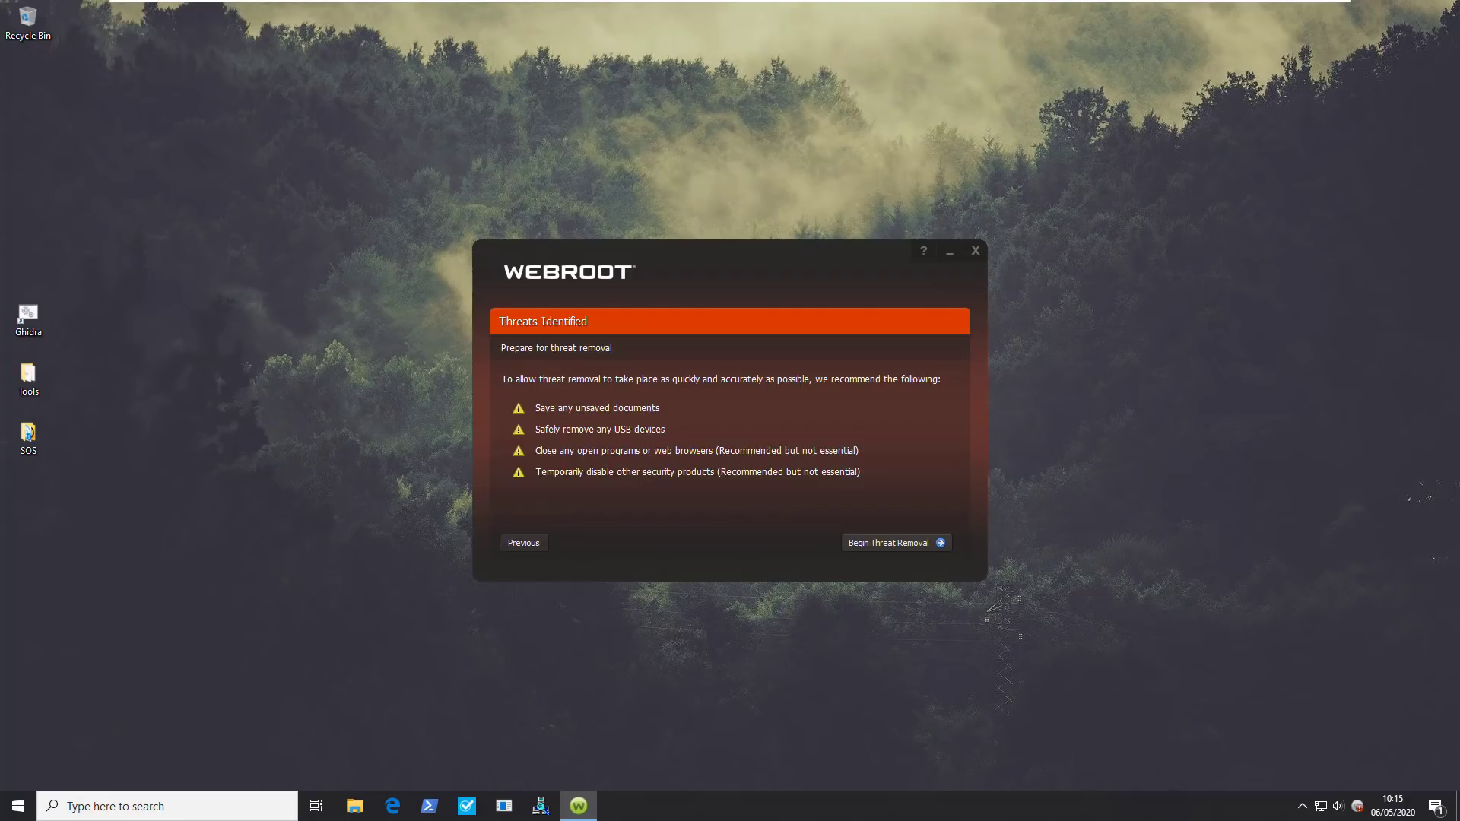
pyautogui.click(920, 543)
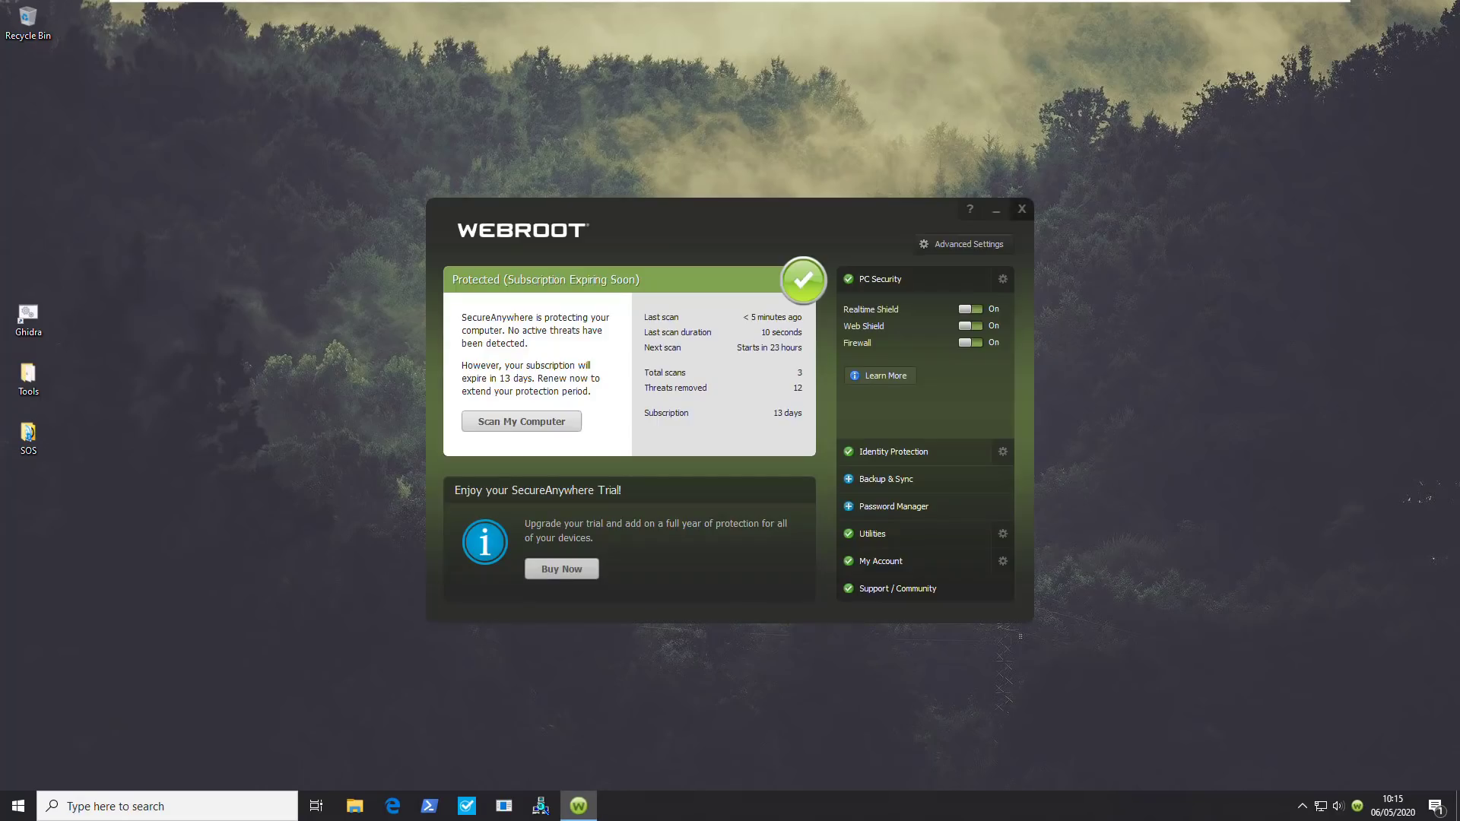
# Close the Webroot window and launch hitmanpro_x64 from the SOS folder on the desktop
pyautogui.click(1021, 209)
pyautogui.doubleClick(28, 435)
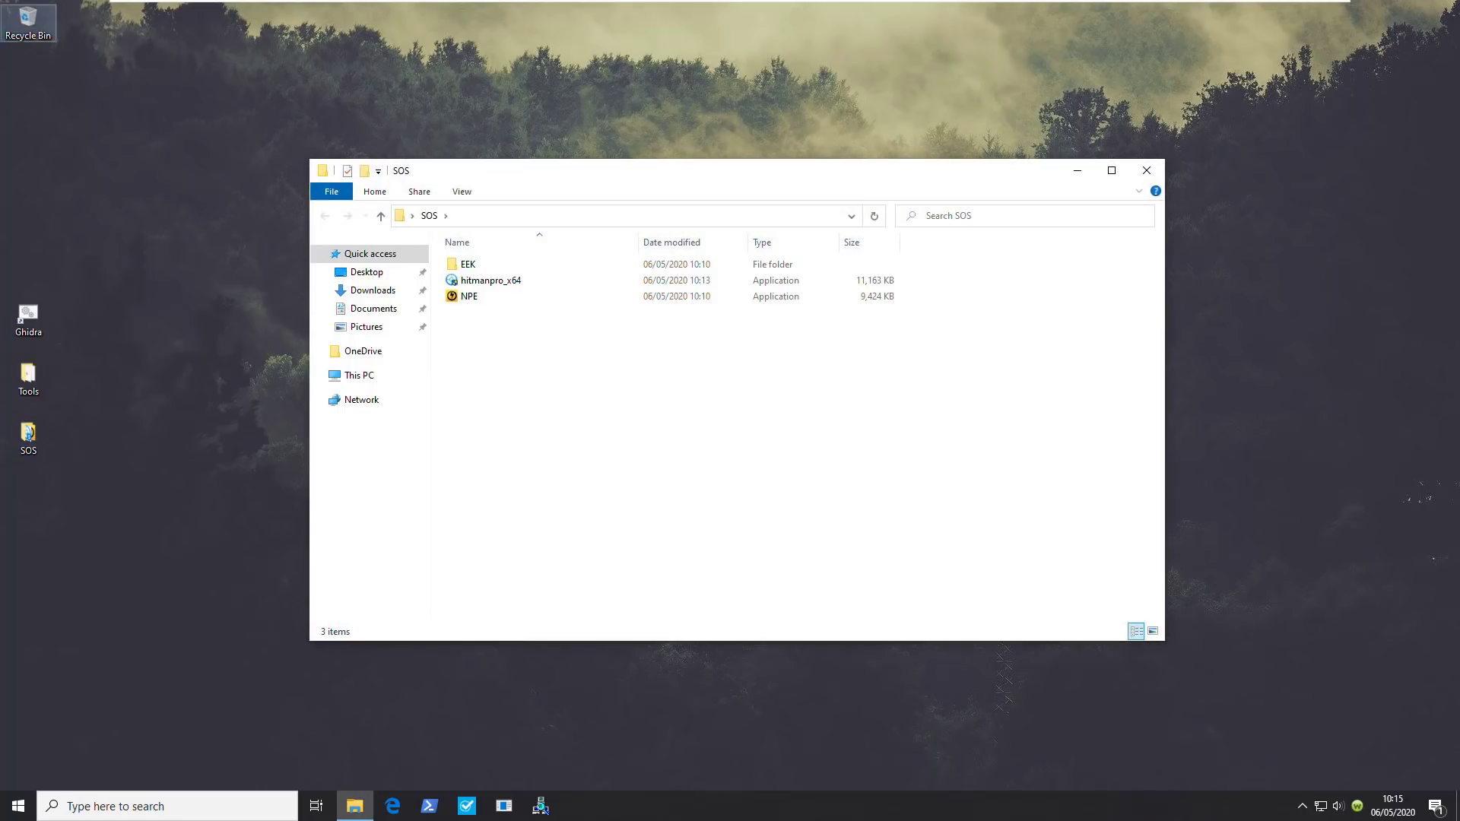
pyautogui.rightClick(16, 14)
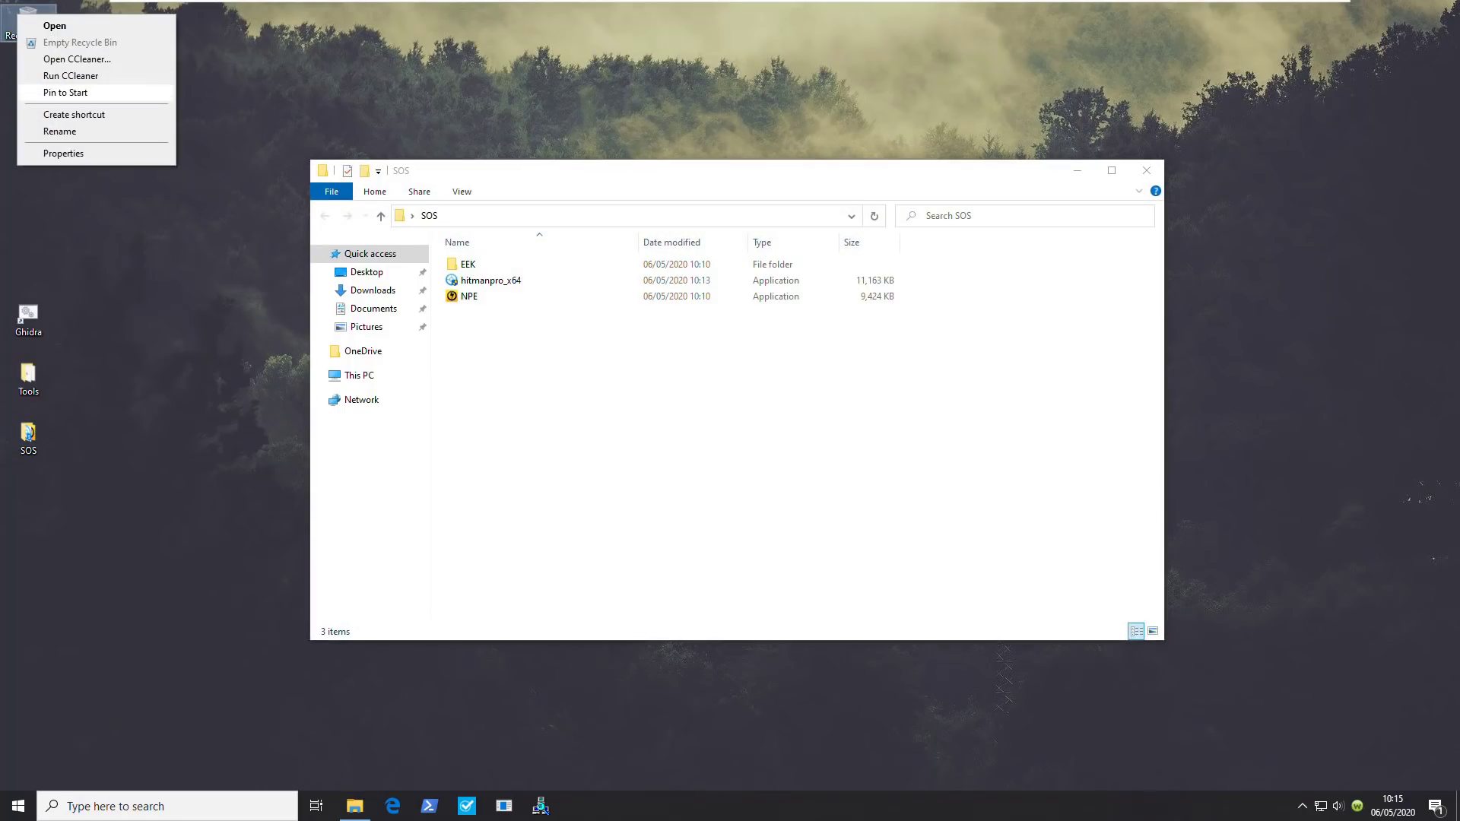
pyautogui.press('Escape')
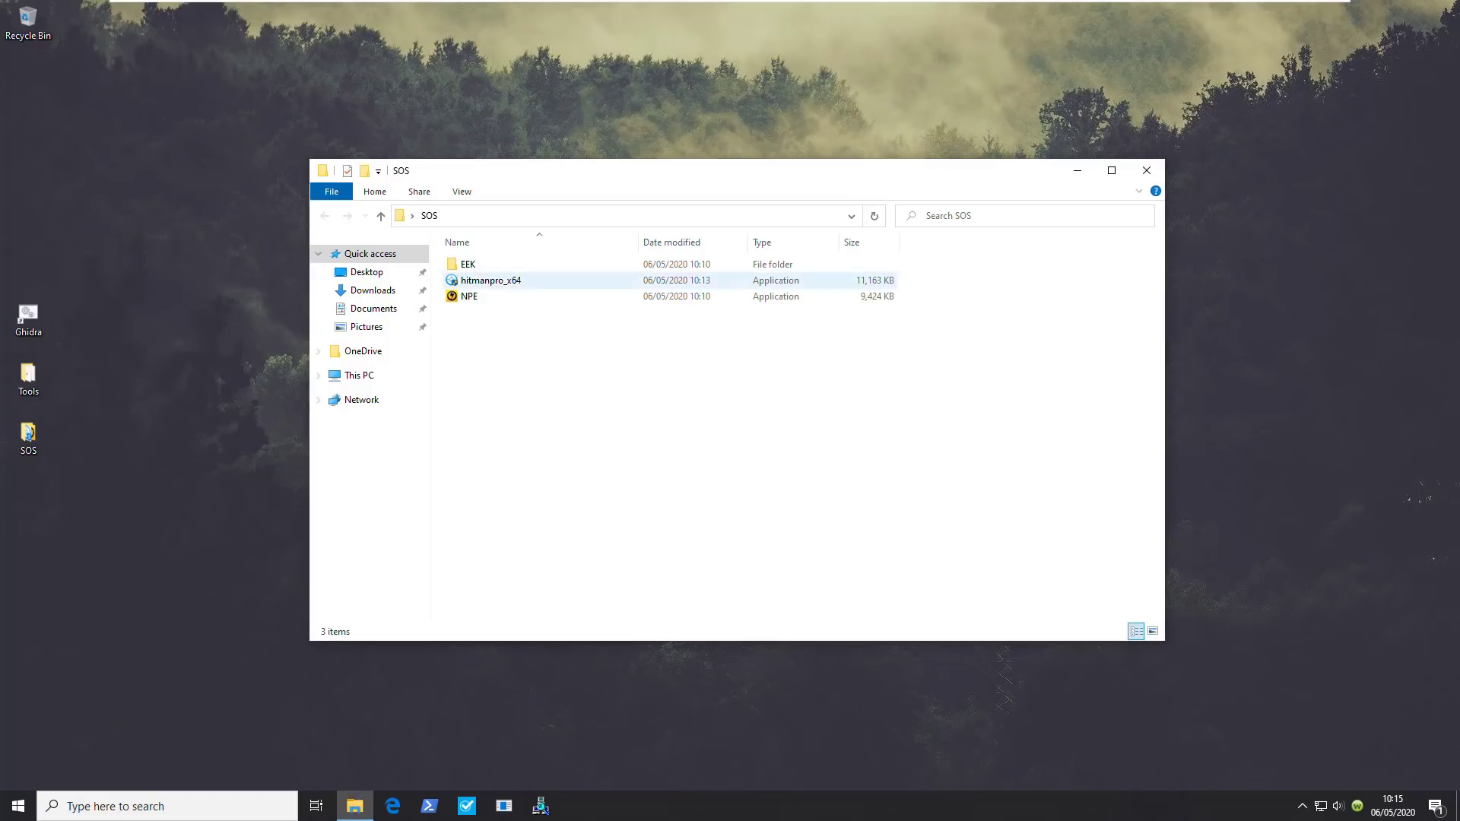
pyautogui.doubleClick(458, 280)
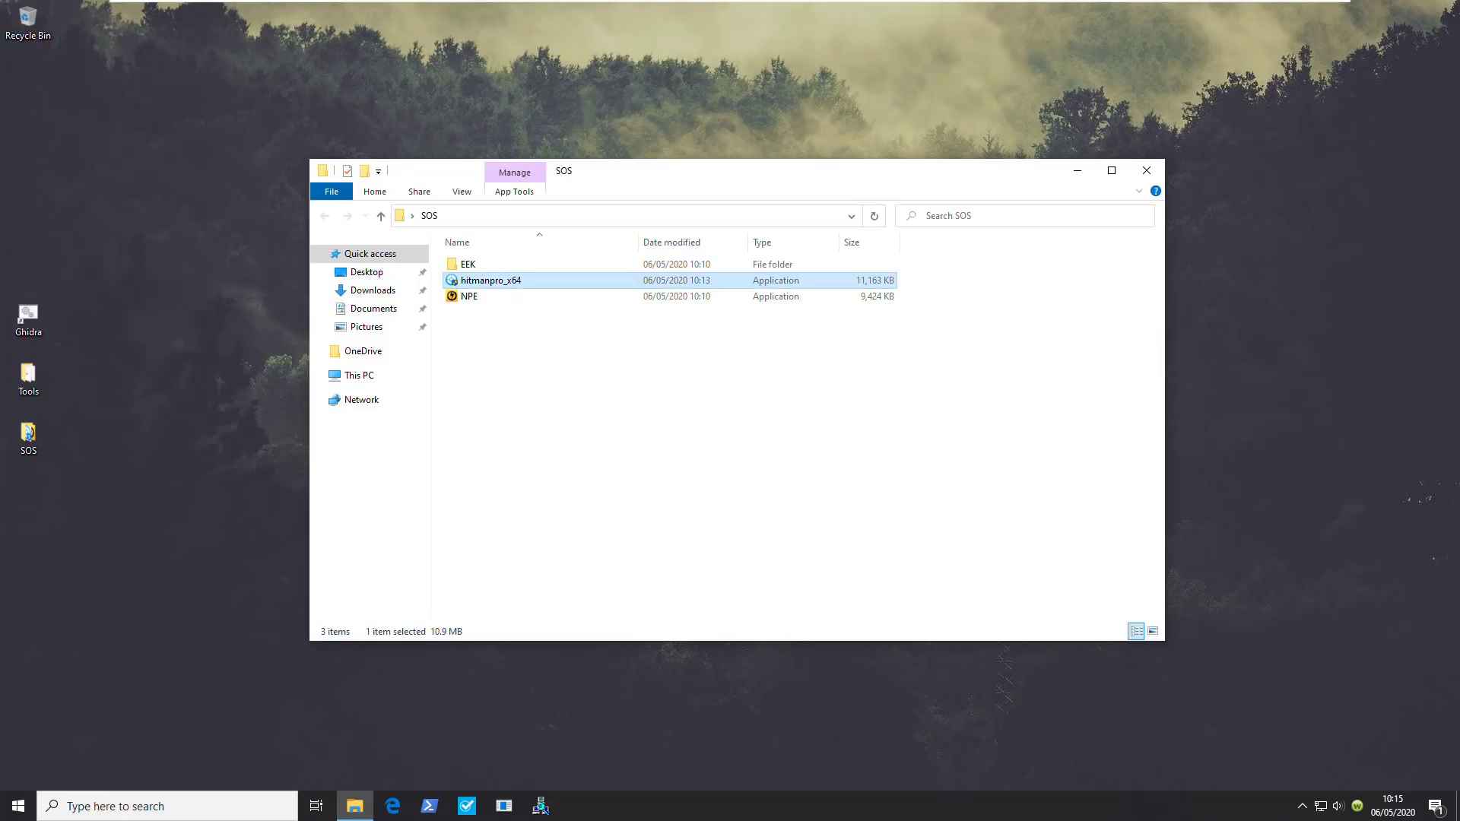
# Accept HitmanPro's license agreement, run a one-time scan of the computer and close HitmanPro
pyautogui.click(658, 528)
pyautogui.press('Return')
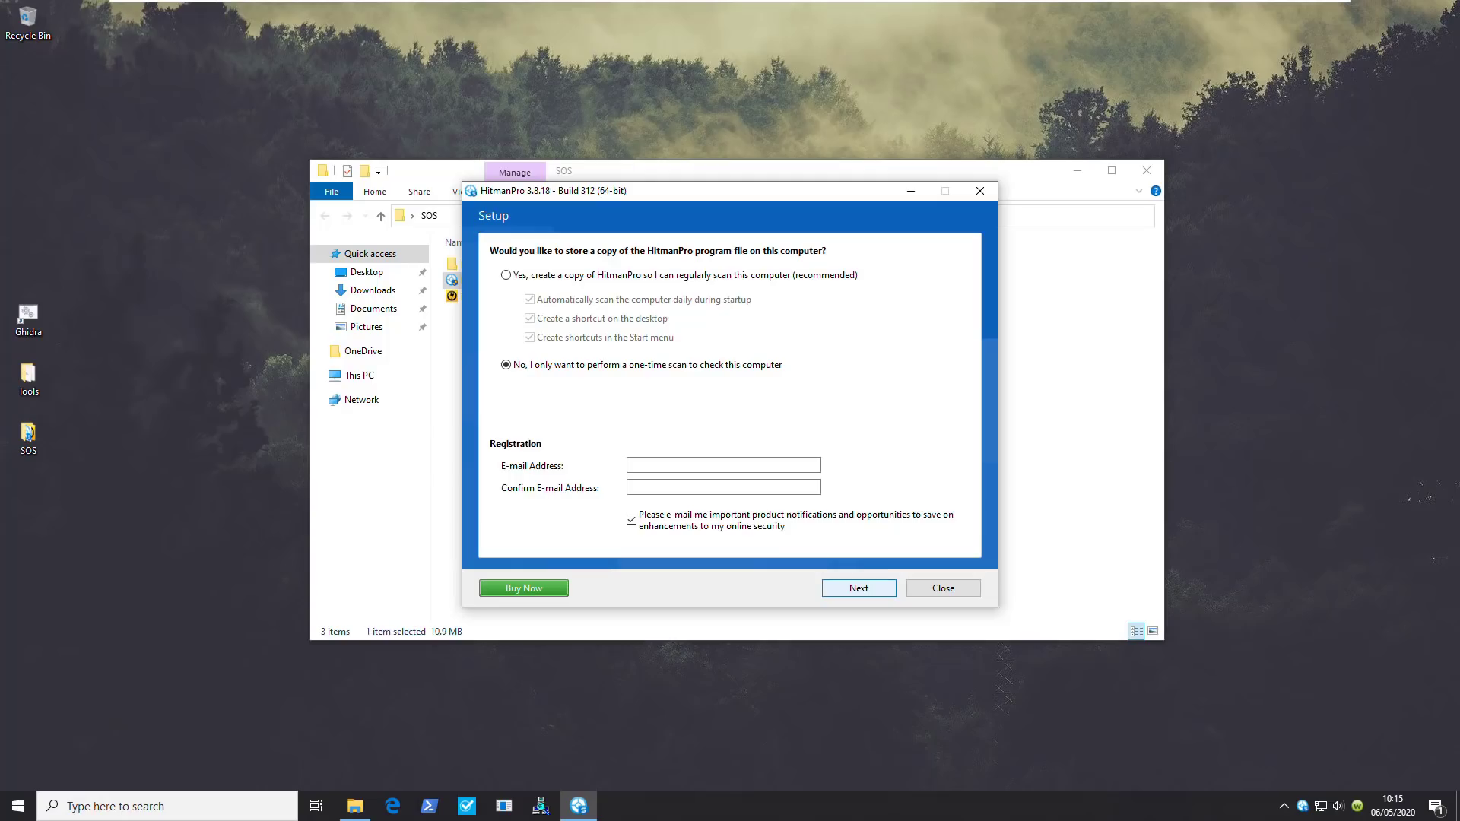
pyautogui.press('Return')
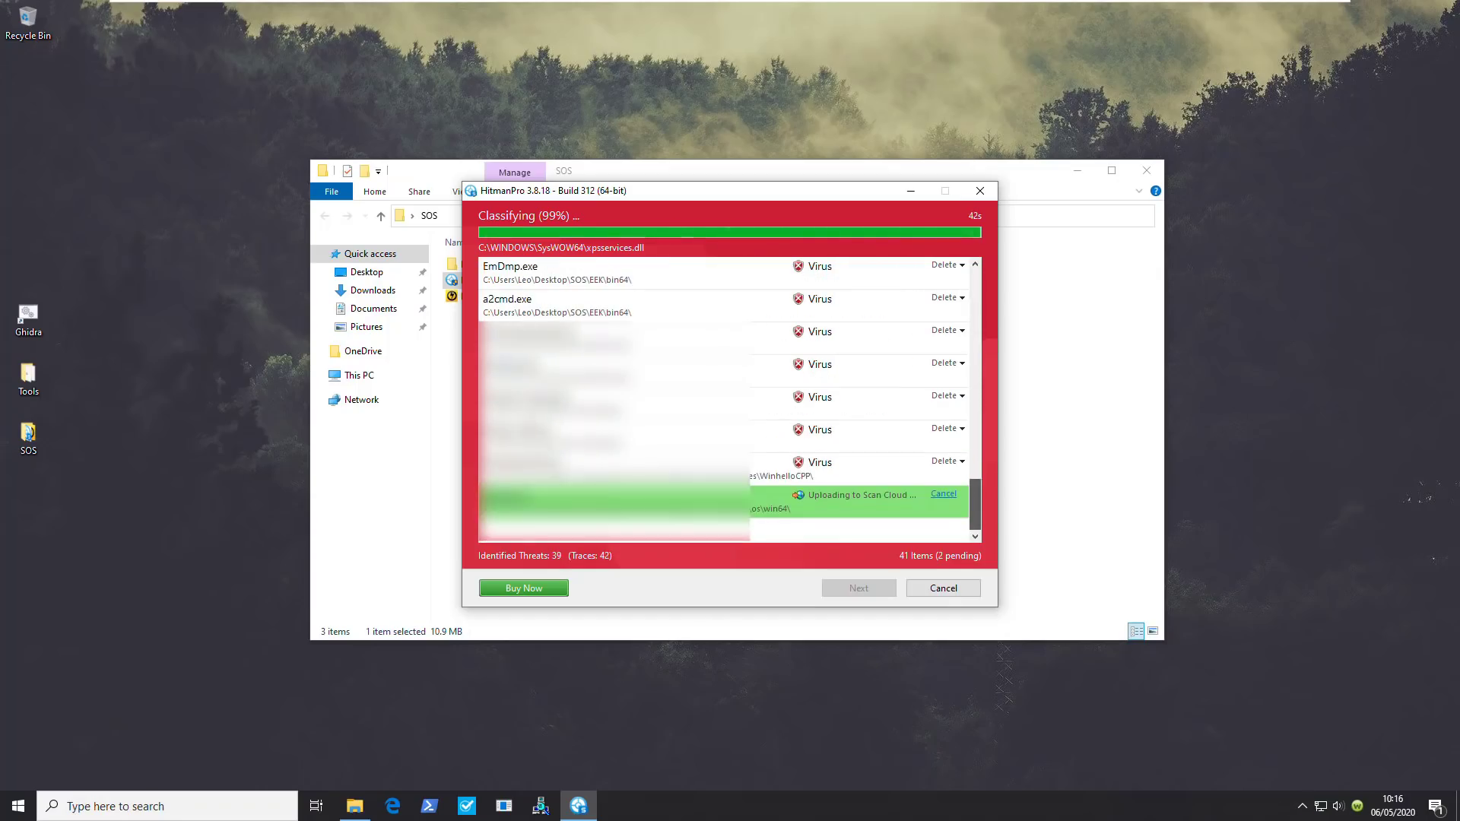
pyautogui.press('Escape')
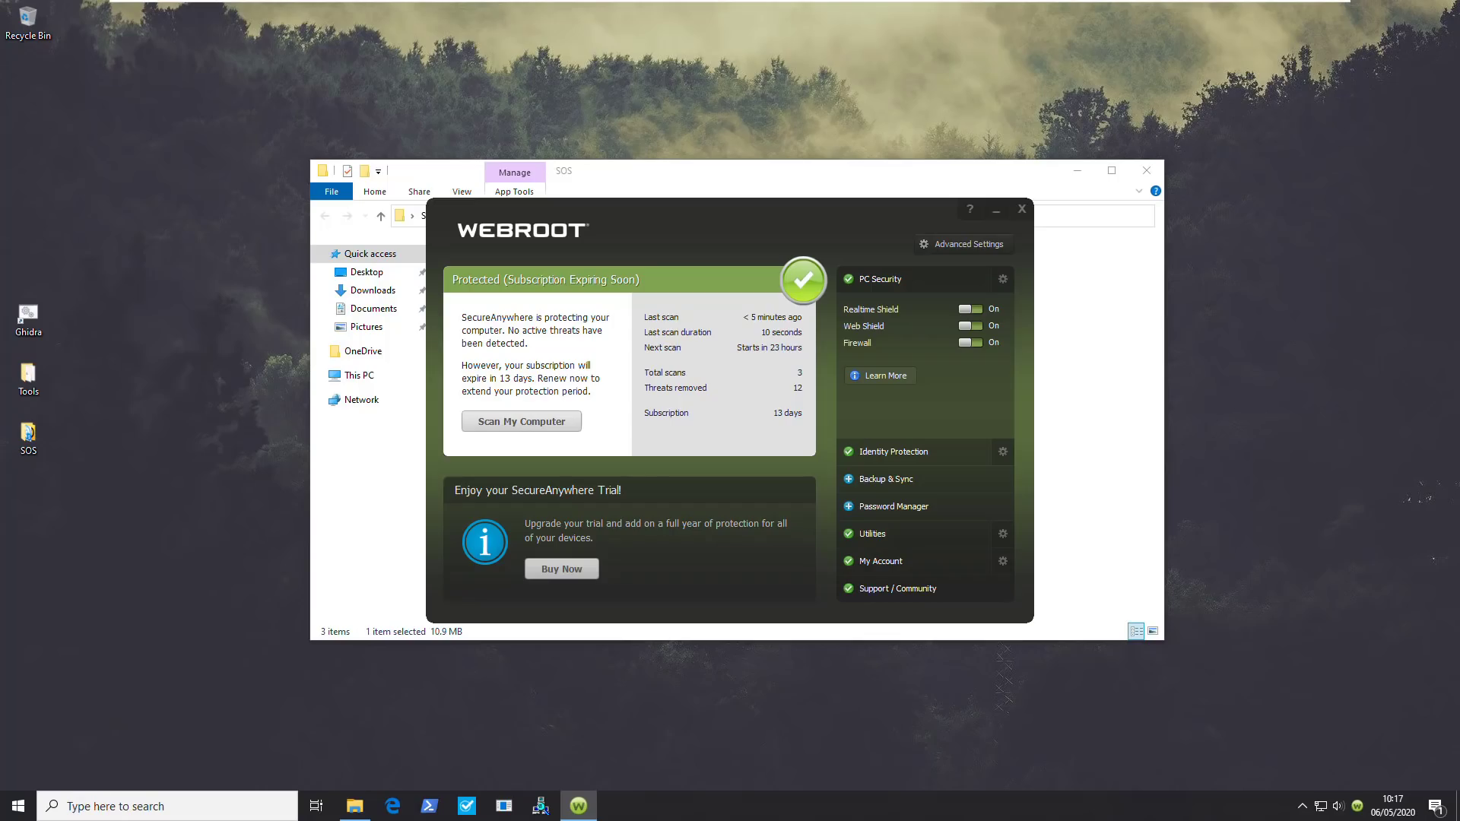
# Copy all ransomware samples from the Lab\Ransomware folder on drive D into Shared\Classified
pyautogui.press('super+e')
pyautogui.moveTo(647, 143); pyautogui.dragTo(875, 820)
pyautogui.moveTo(875, 818); pyautogui.dragTo(647, 151)
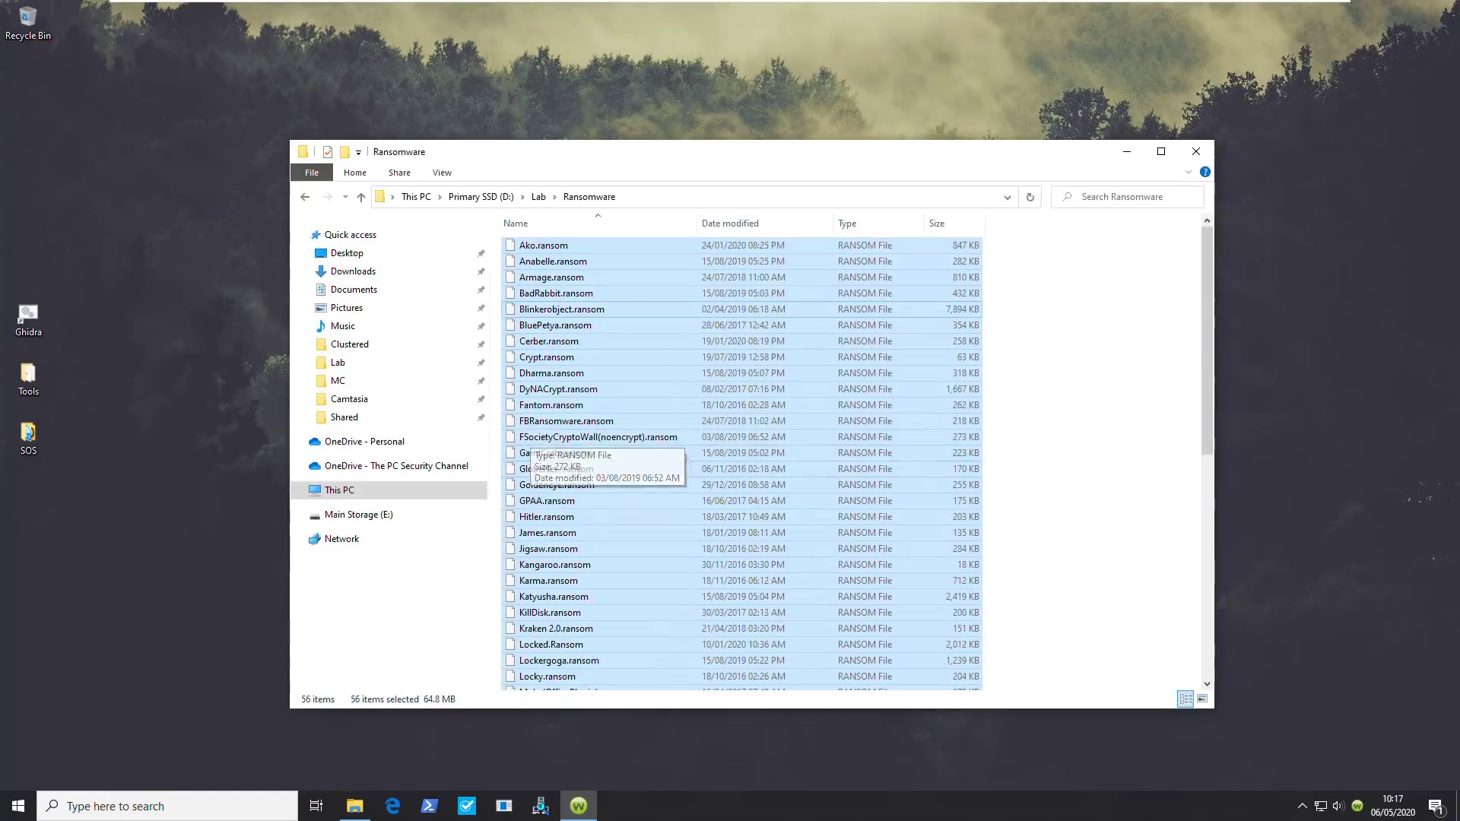
pyautogui.click(344, 417)
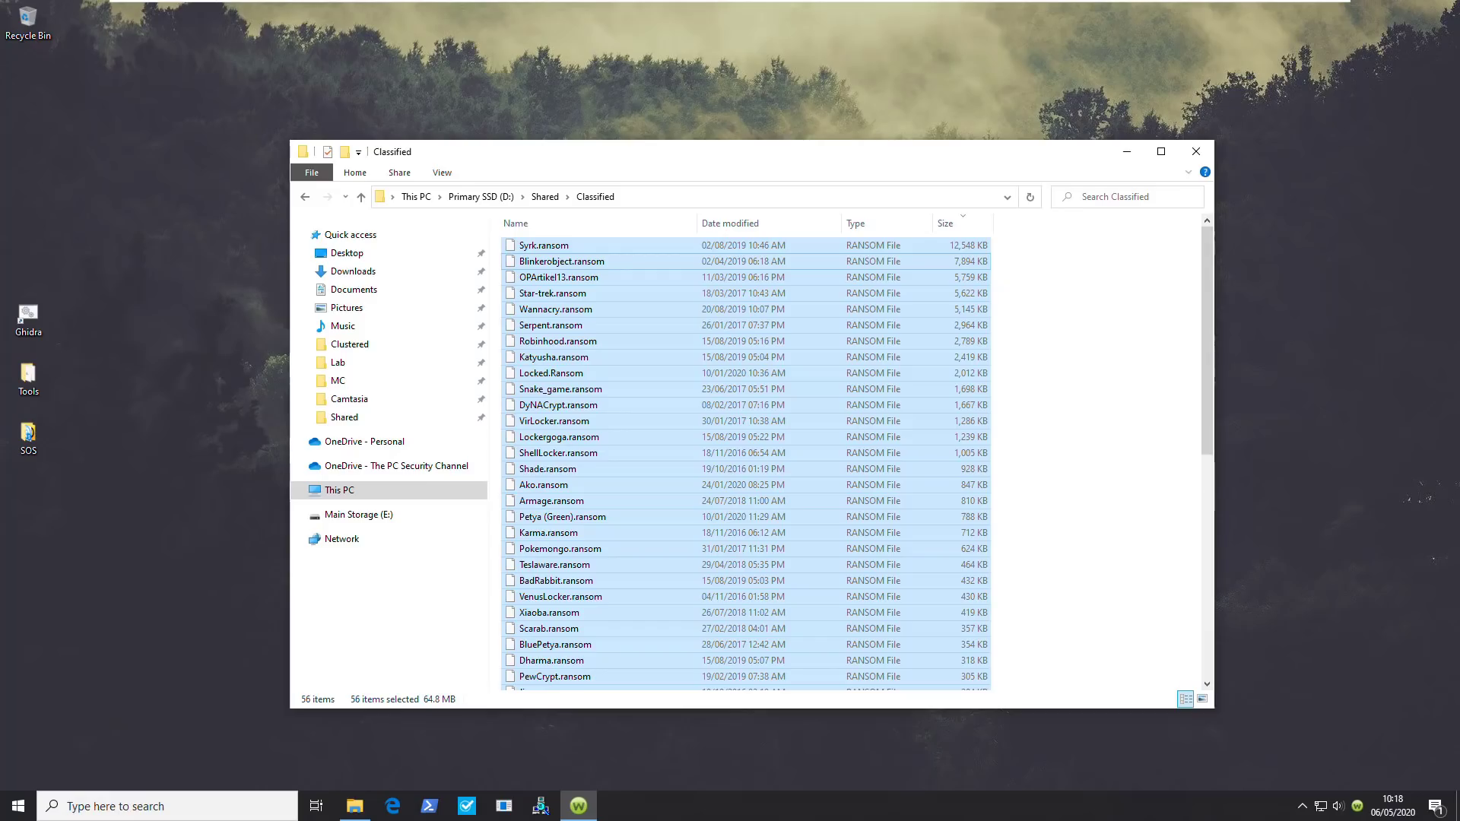
# Run rename.bat from the Lab folder and close the File Explorer window
pyautogui.hotkey('alt', 'Left')
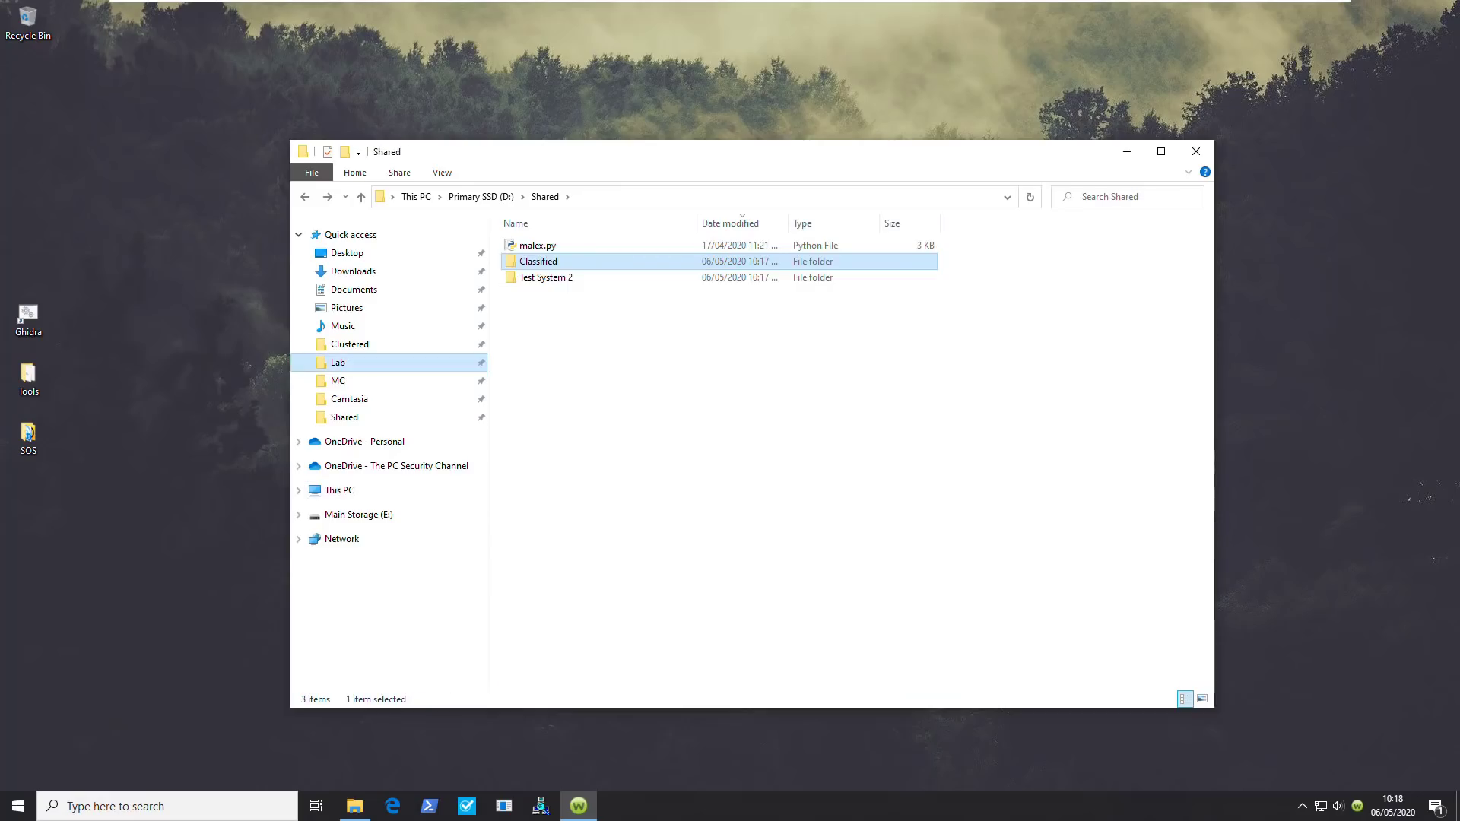
pyautogui.click(338, 362)
pyautogui.click(542, 516)
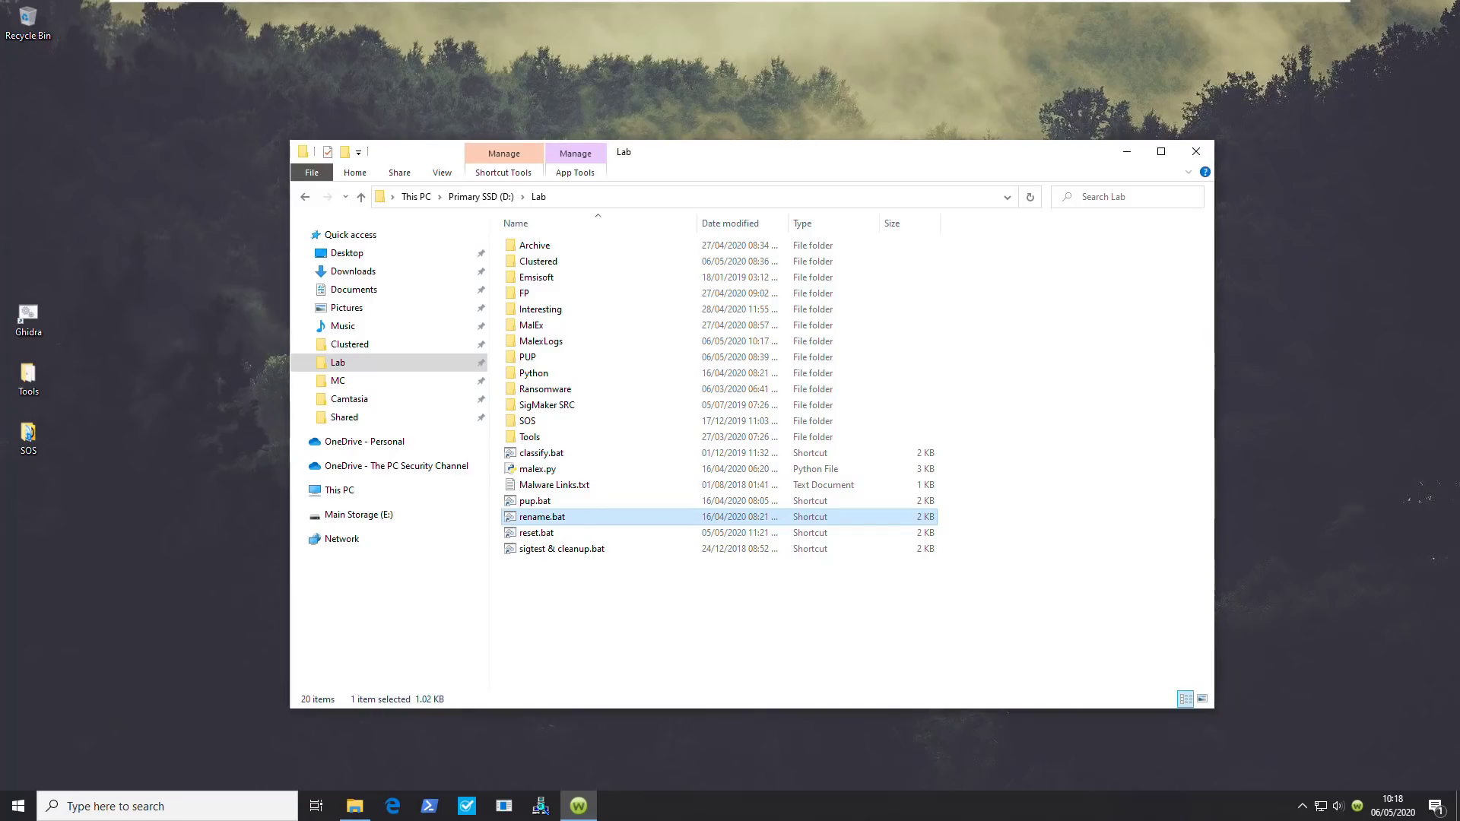
pyautogui.click(1196, 152)
# Open PowerShell, change to the Z:/Shared directory and run malex.py with Python to execute the ransomware samples
pyautogui.click(430, 806)
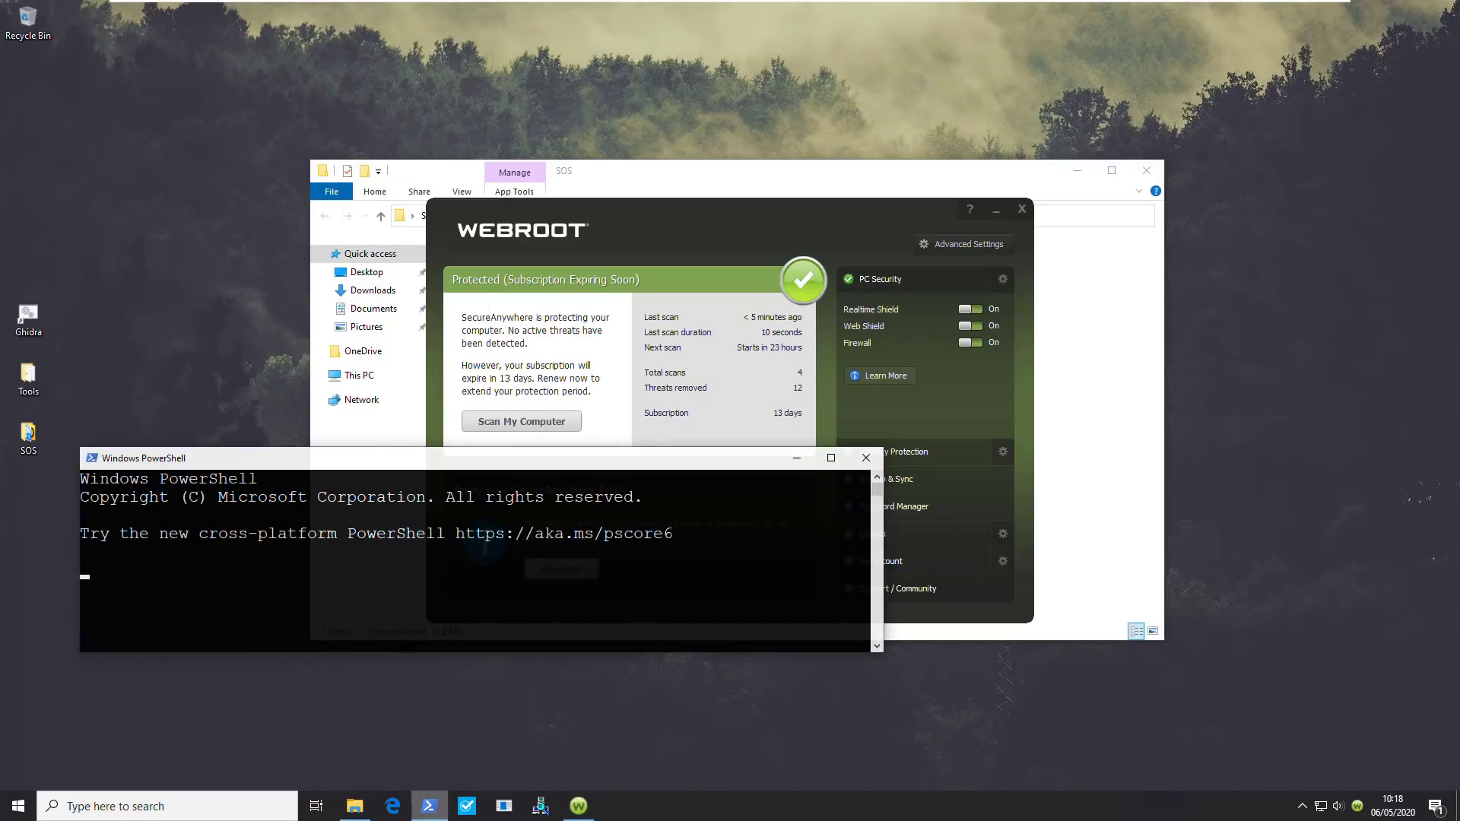
pyautogui.write('cd Z')
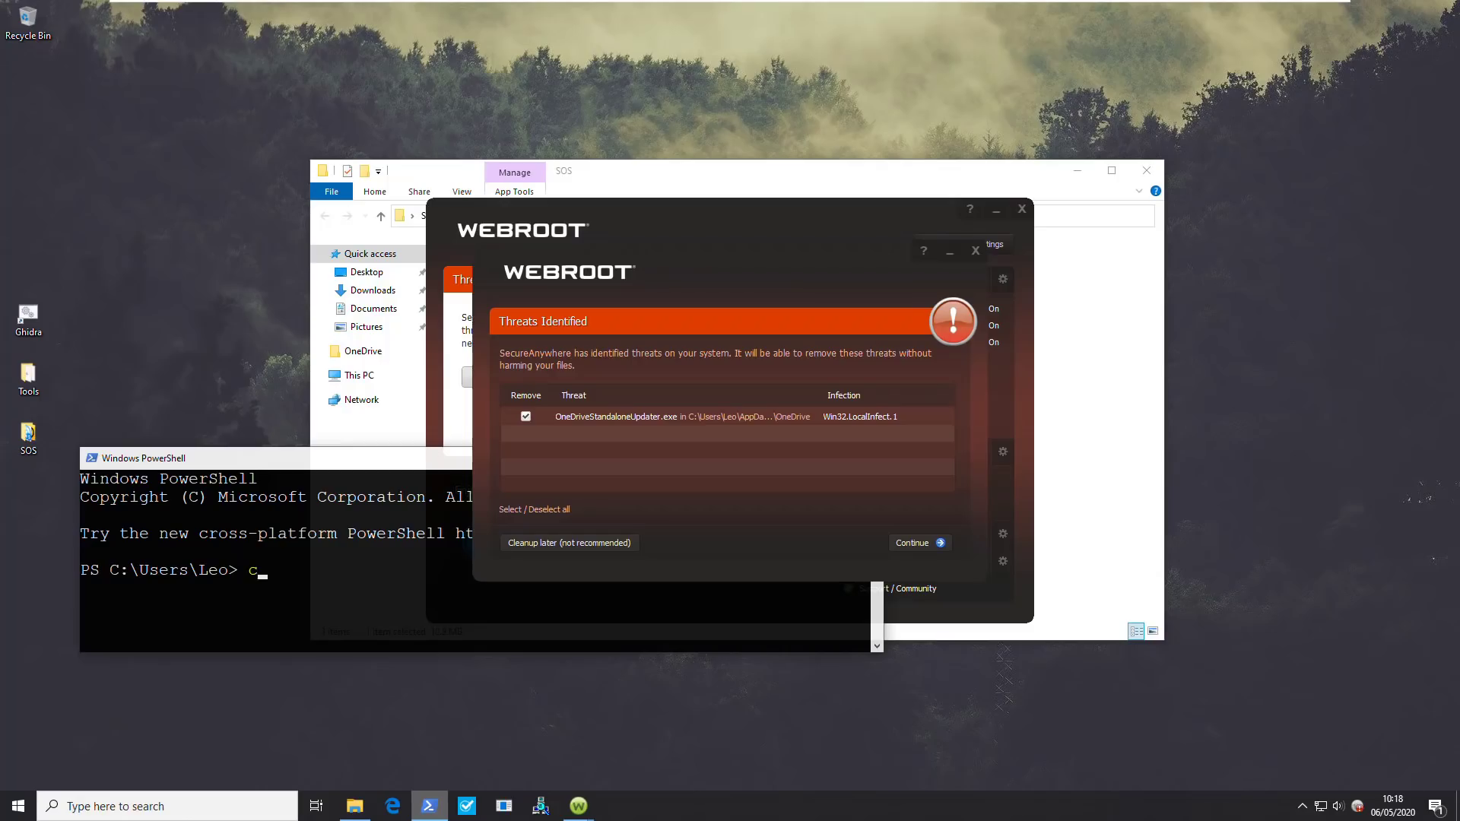
pyautogui.write(':/Shared')
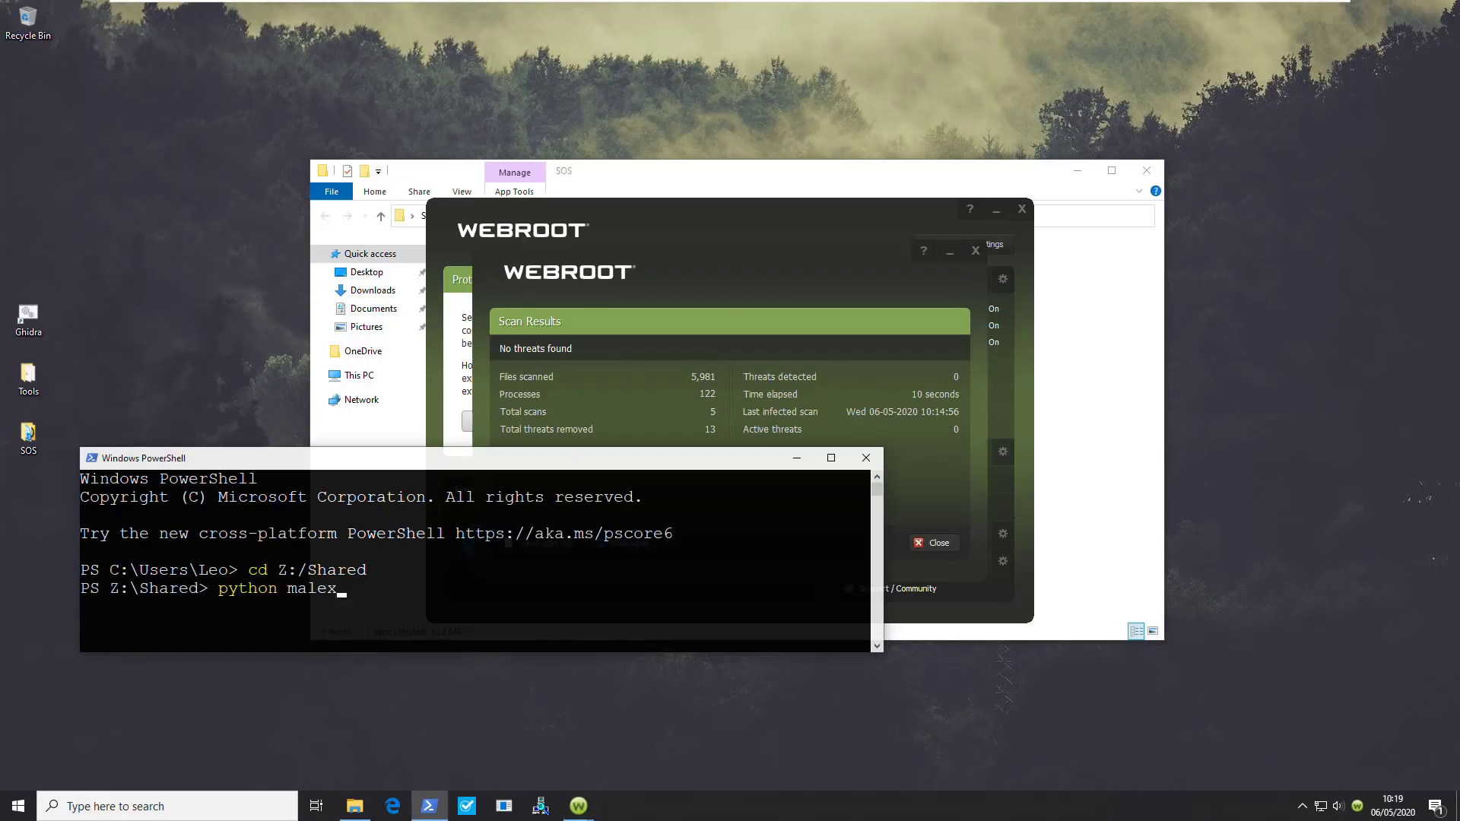
pyautogui.write('.py')
pyautogui.press('Return')
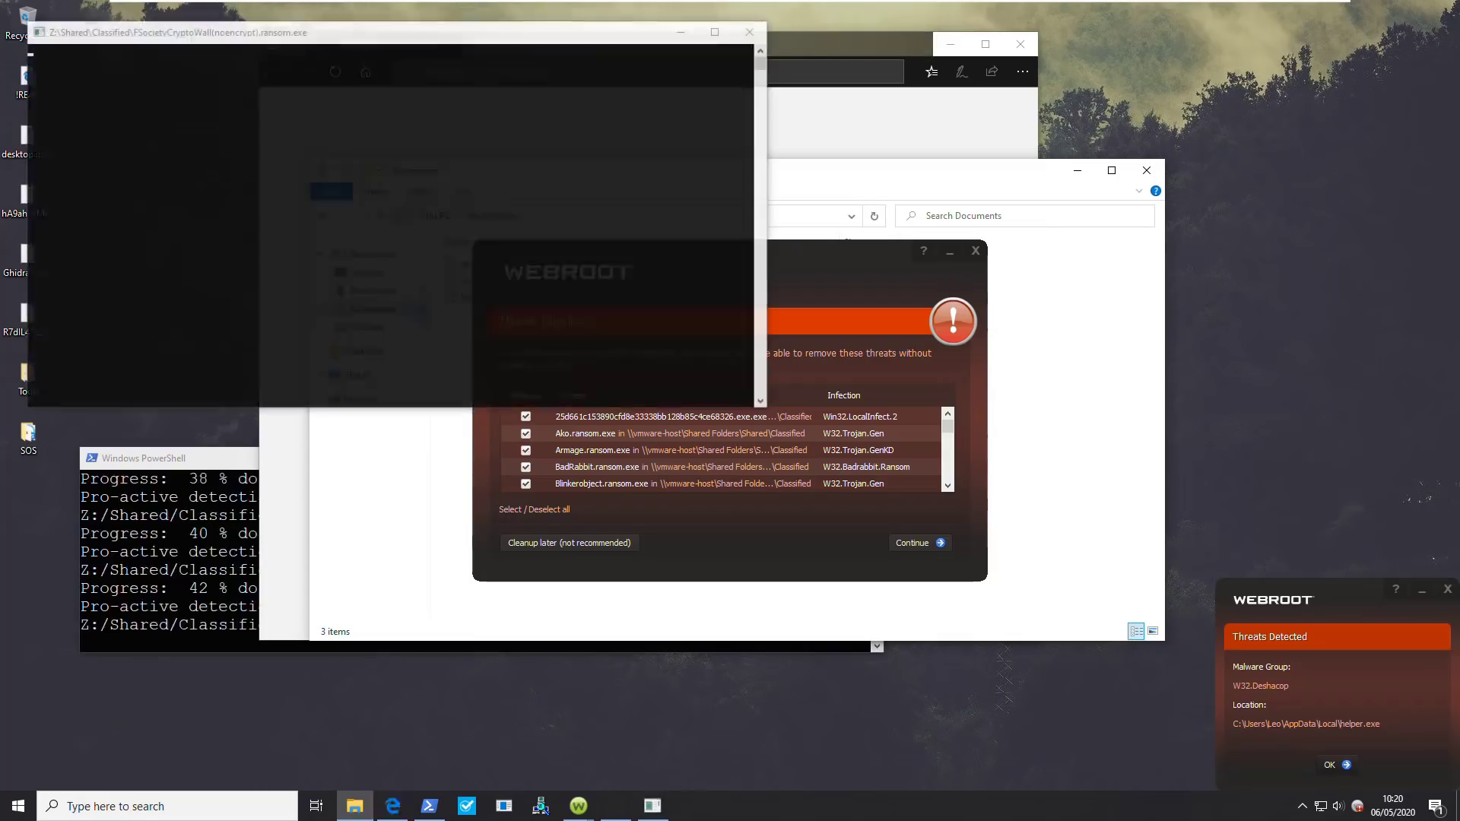
# Move the Documents folder window clear of the Webroot alert and examine its files while the samples run
pyautogui.moveTo(961, 180); pyautogui.dragTo(1257, 106)
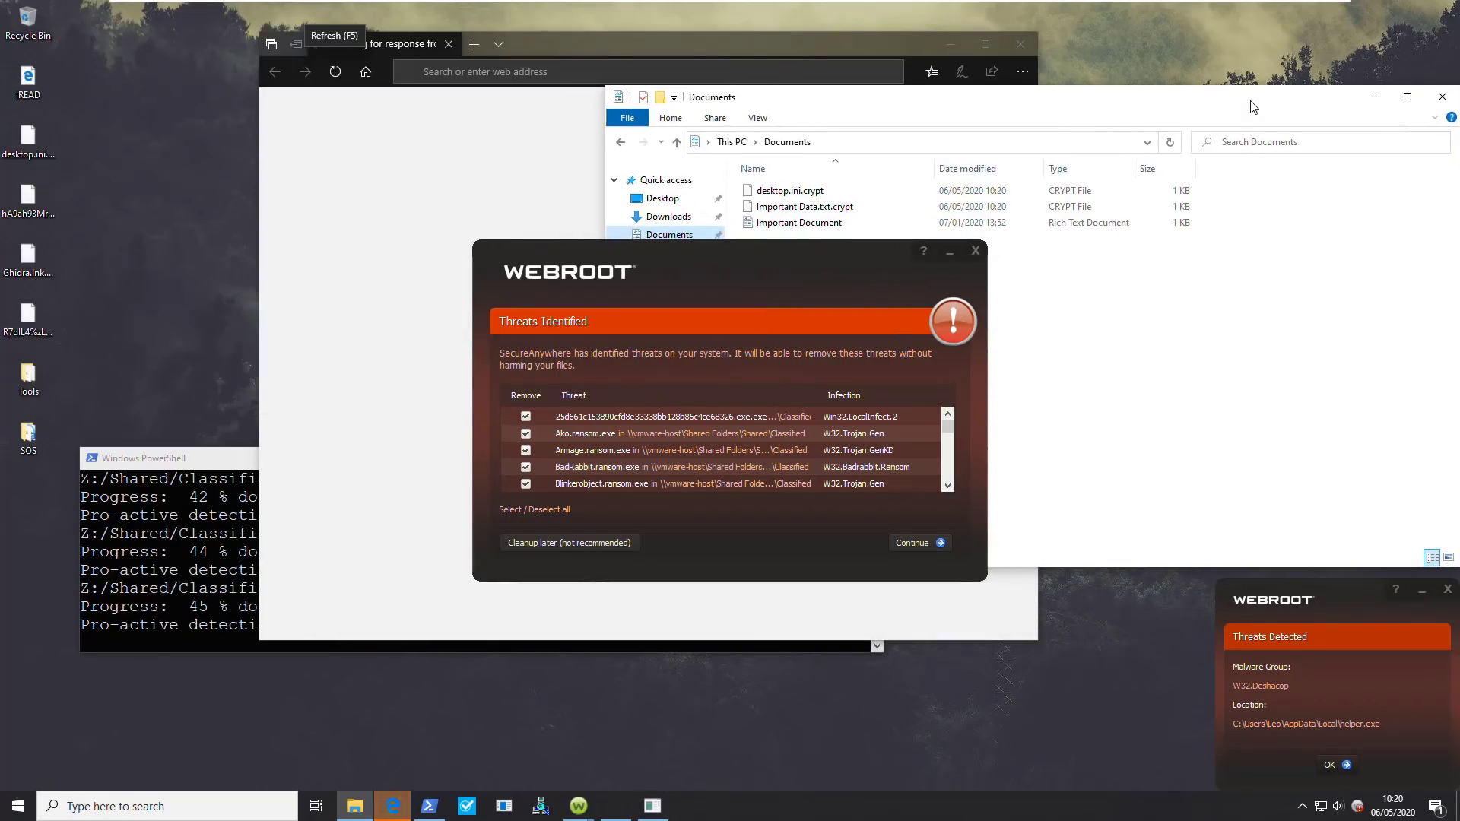
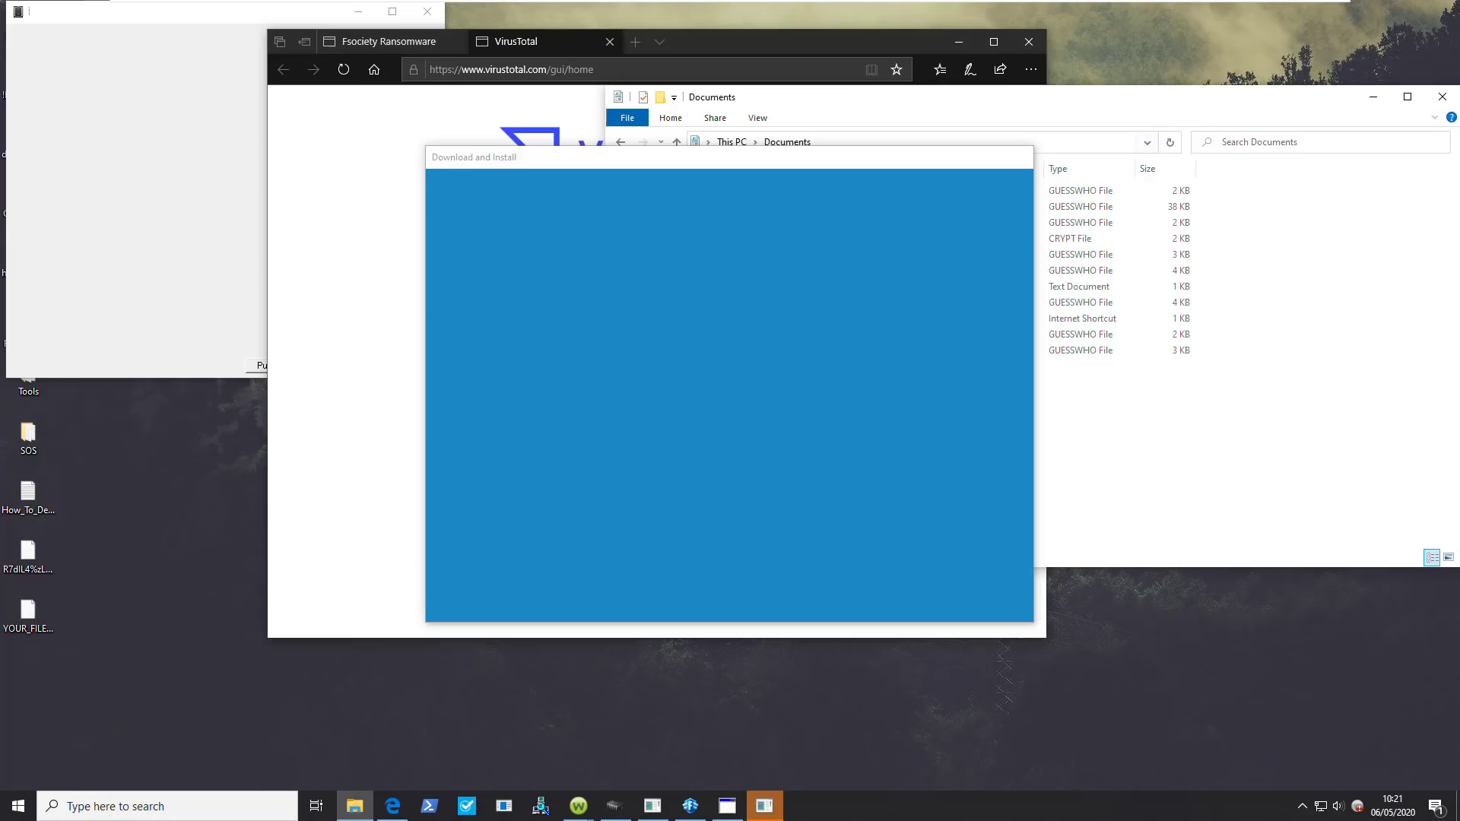
pyautogui.moveTo(578, 806)
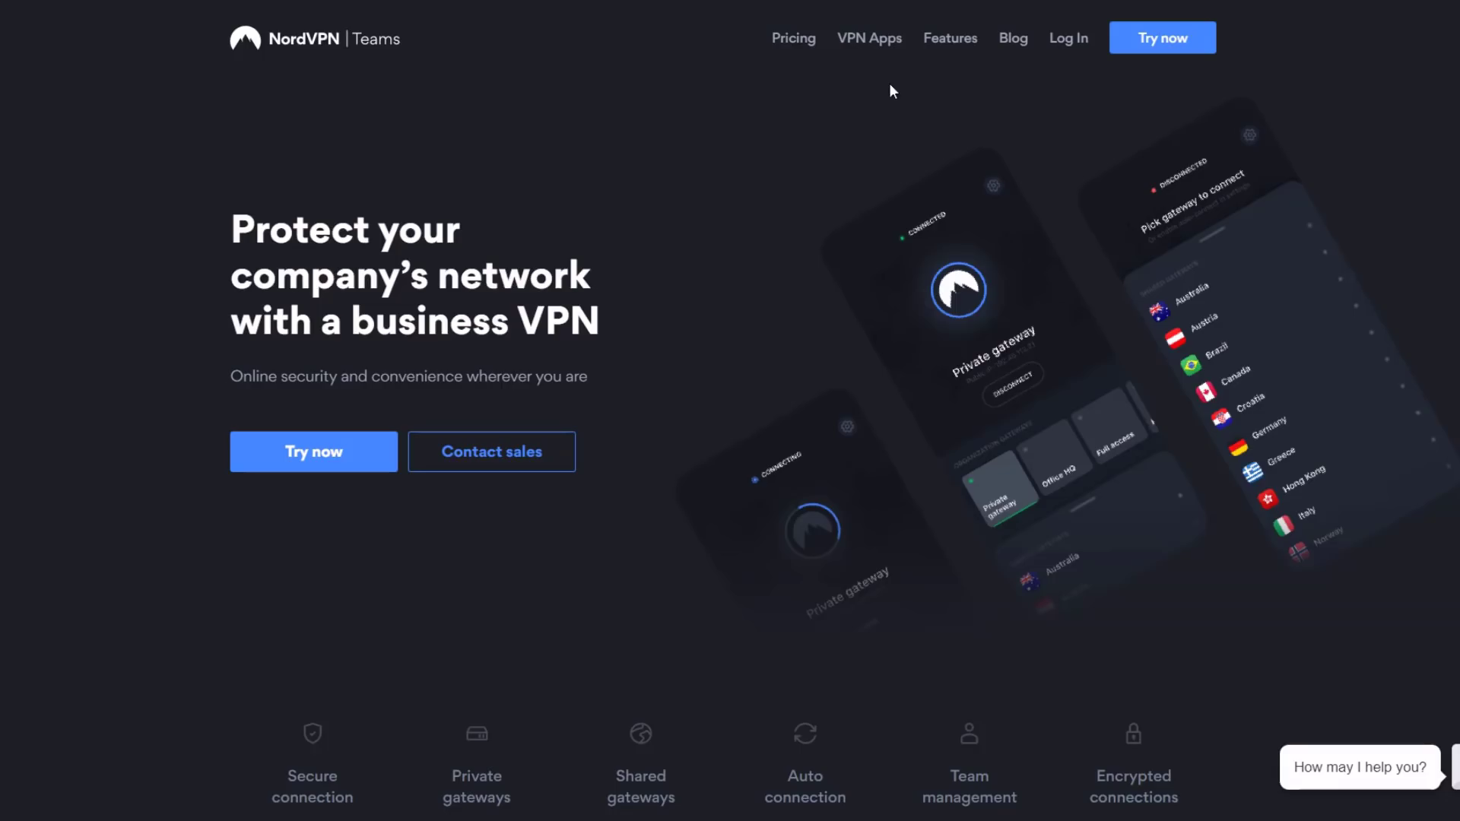
# View the VPN Apps page and the Pricing page of the NordVPN Teams website
pyautogui.click(879, 36)
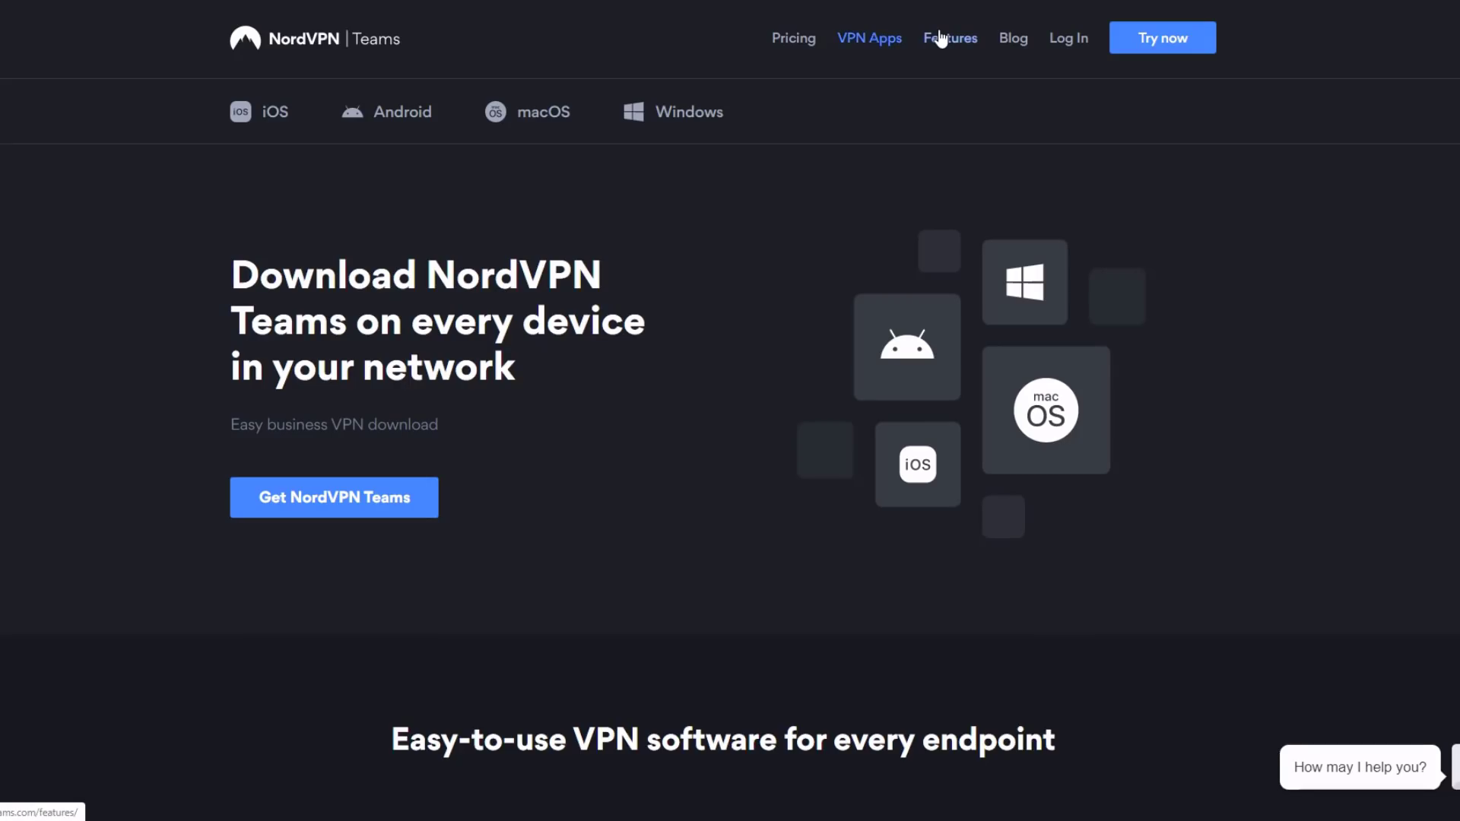
pyautogui.click(812, 38)
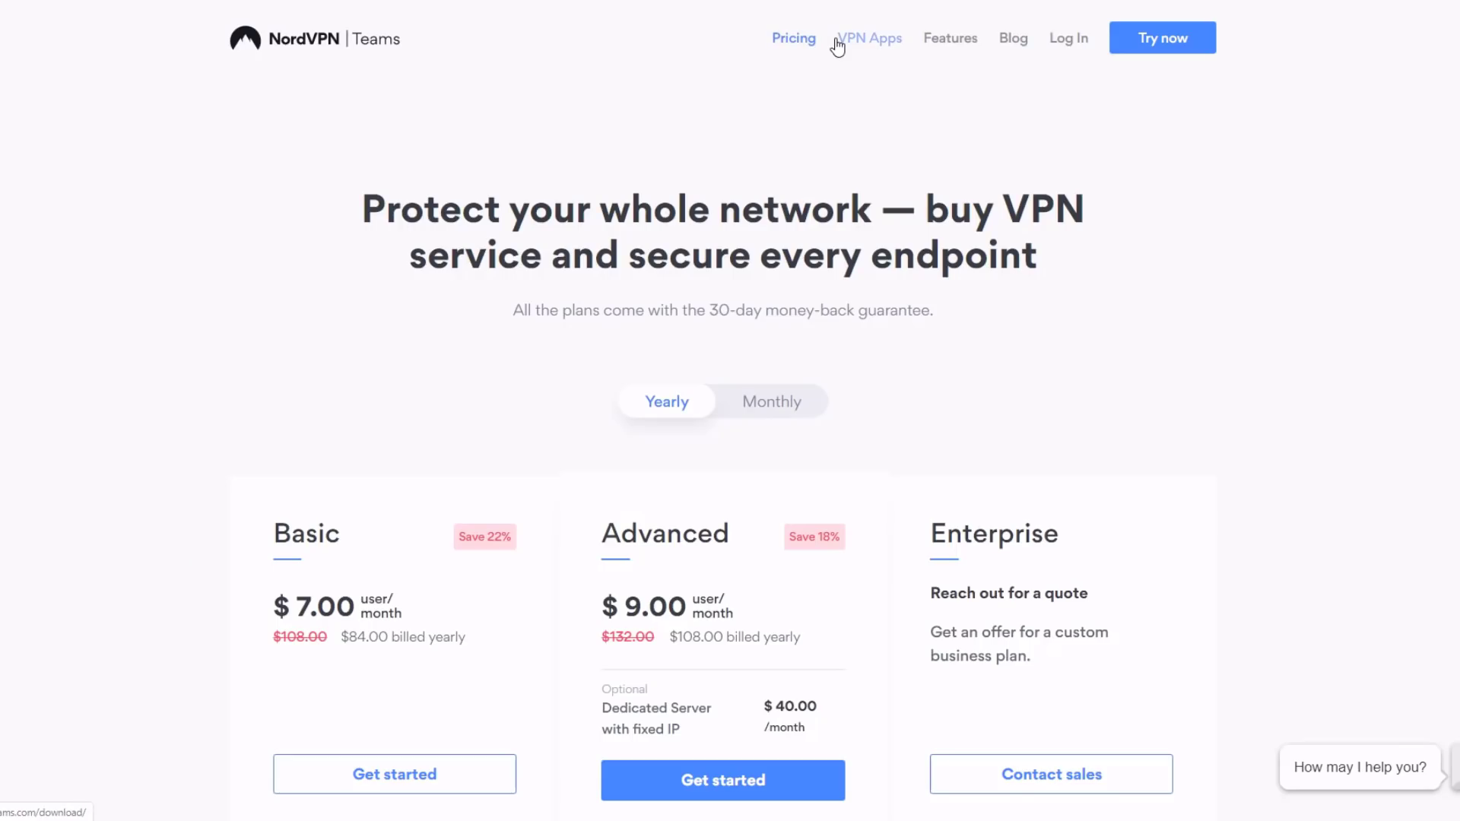